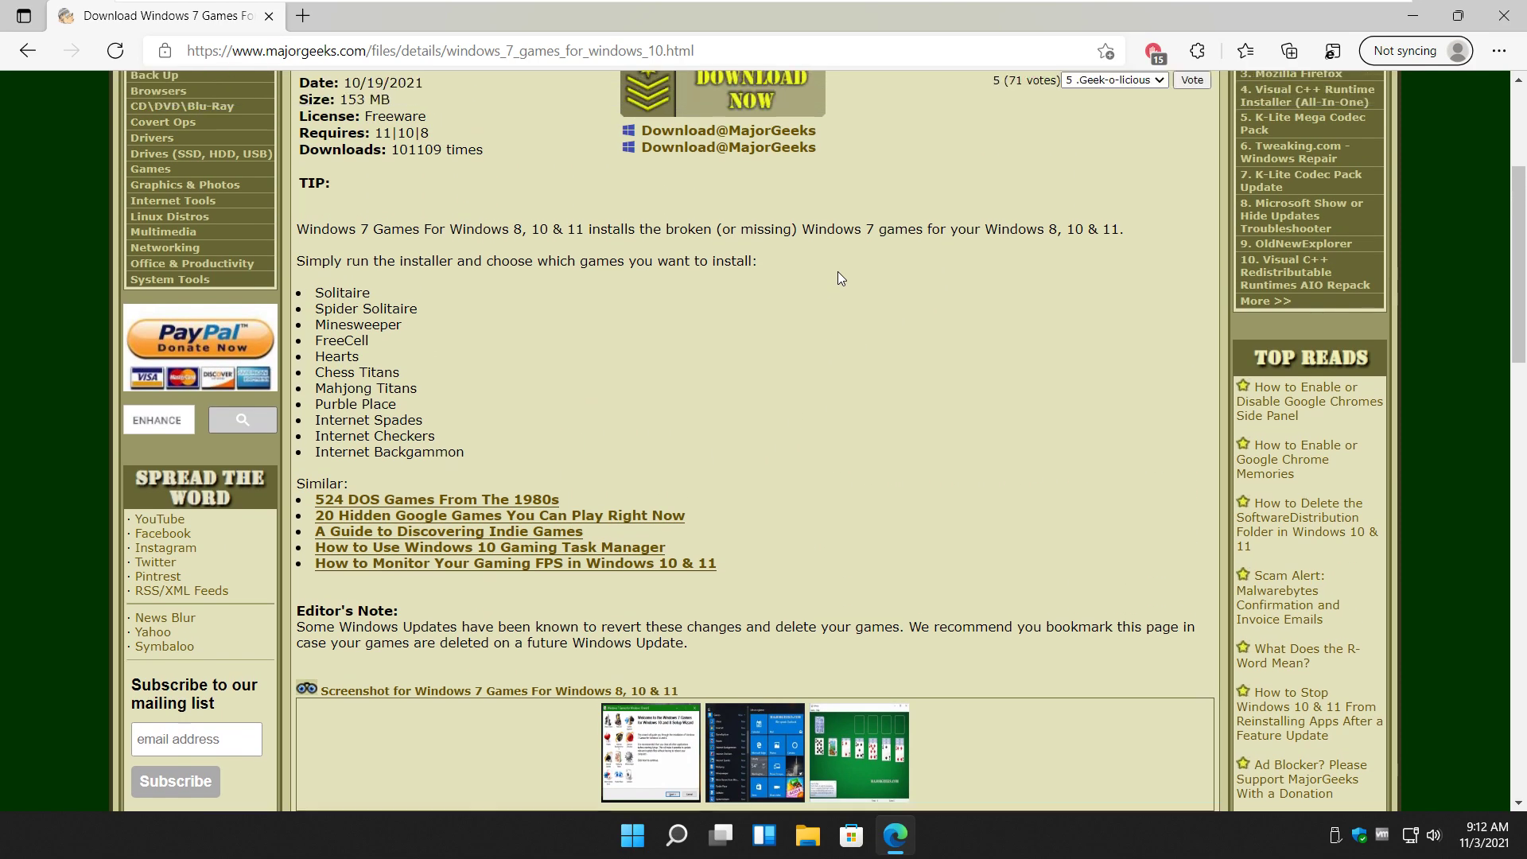
scroll(839, 276, up, 3)
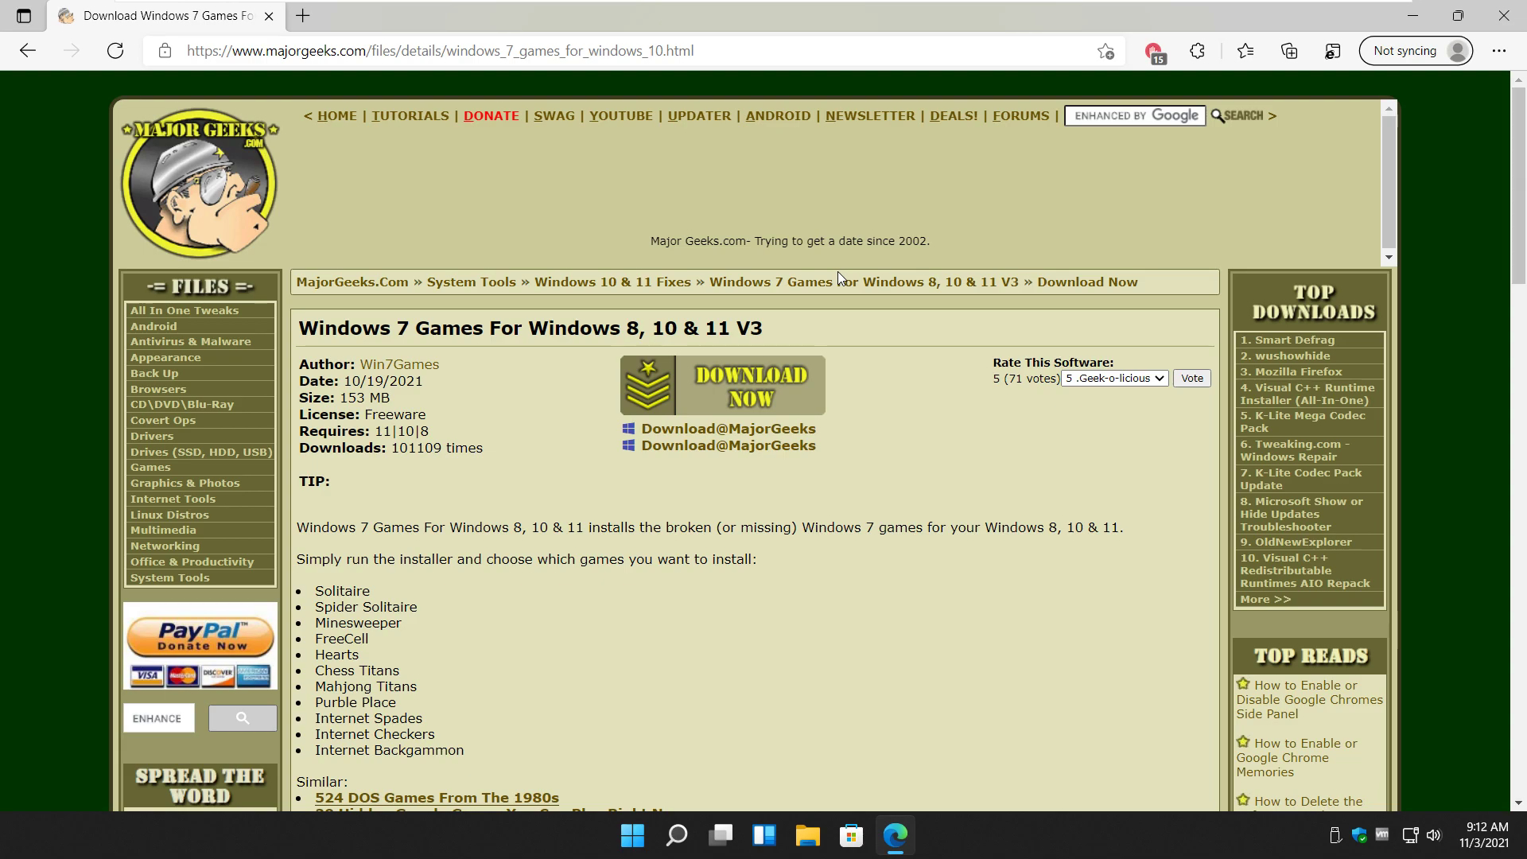
Step: Minimize Edge and open the downloaded Windows 7 Games zip on the desktop
scroll(639, 598, down, 3)
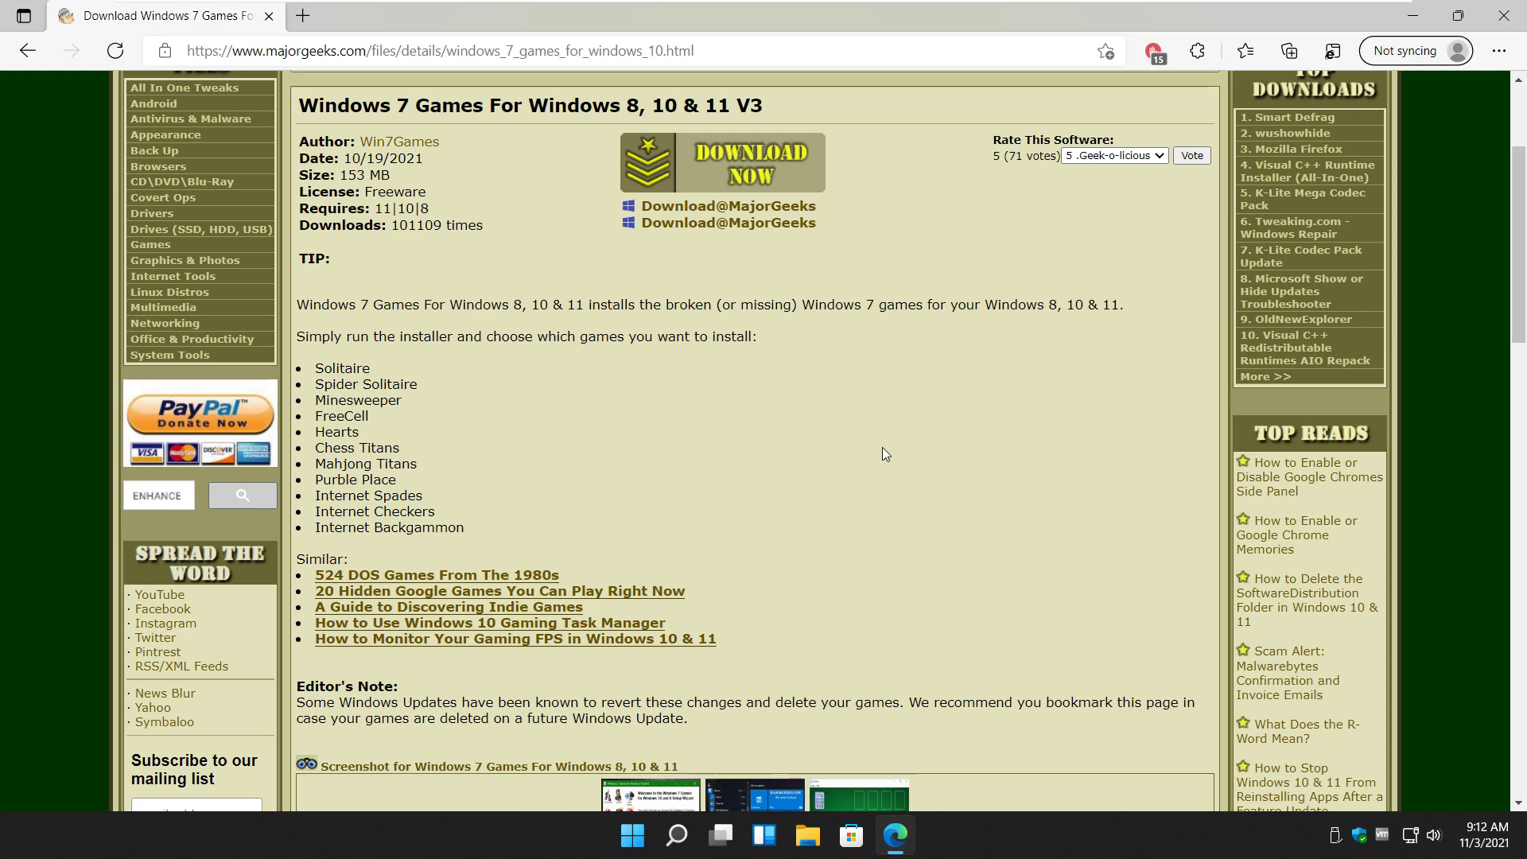
scroll(849, 460, up, 3)
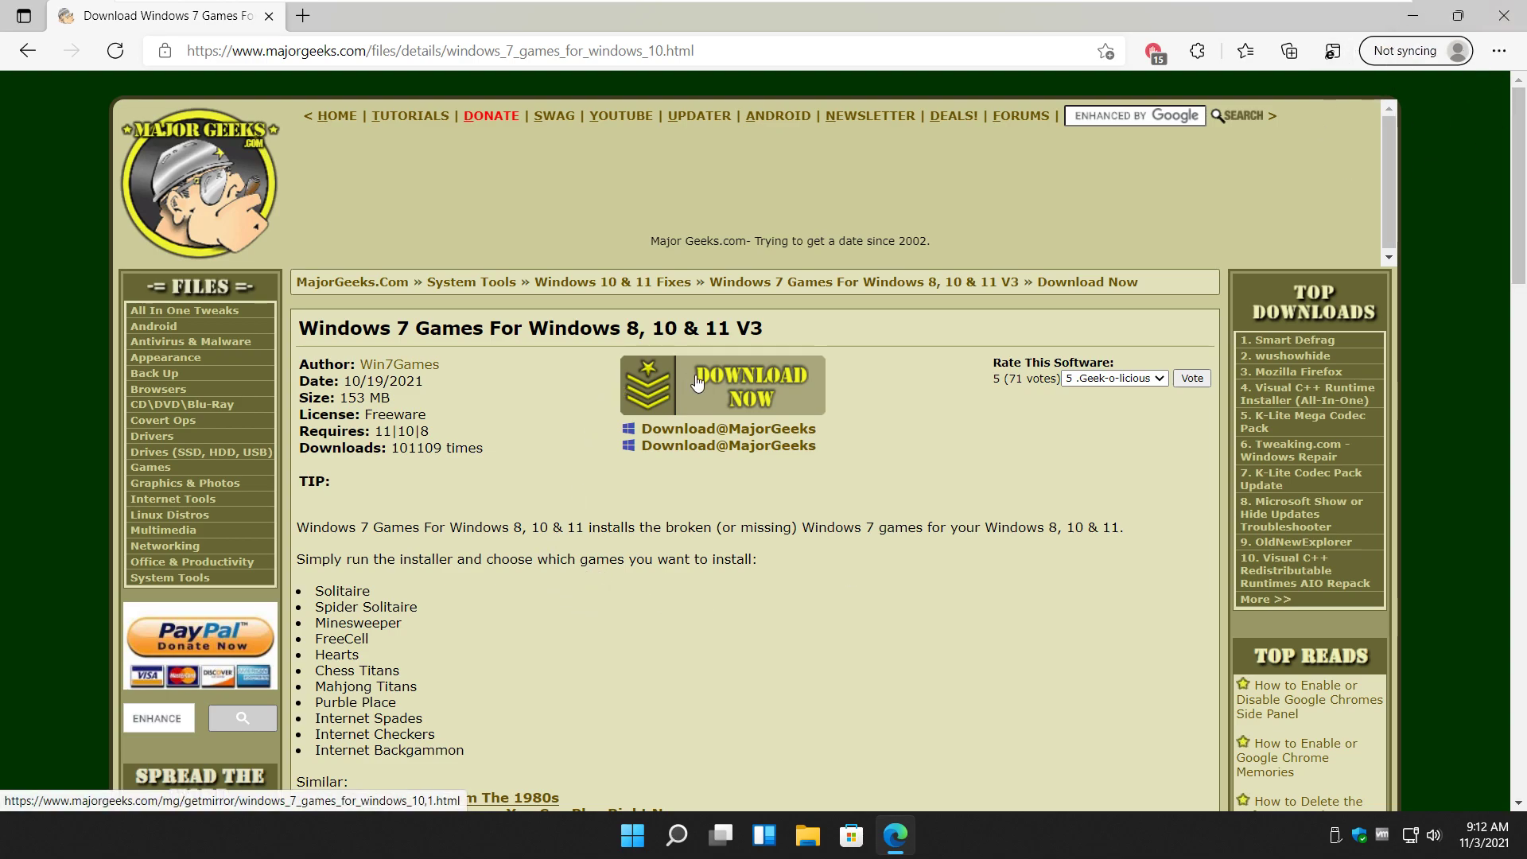
click(1412, 15)
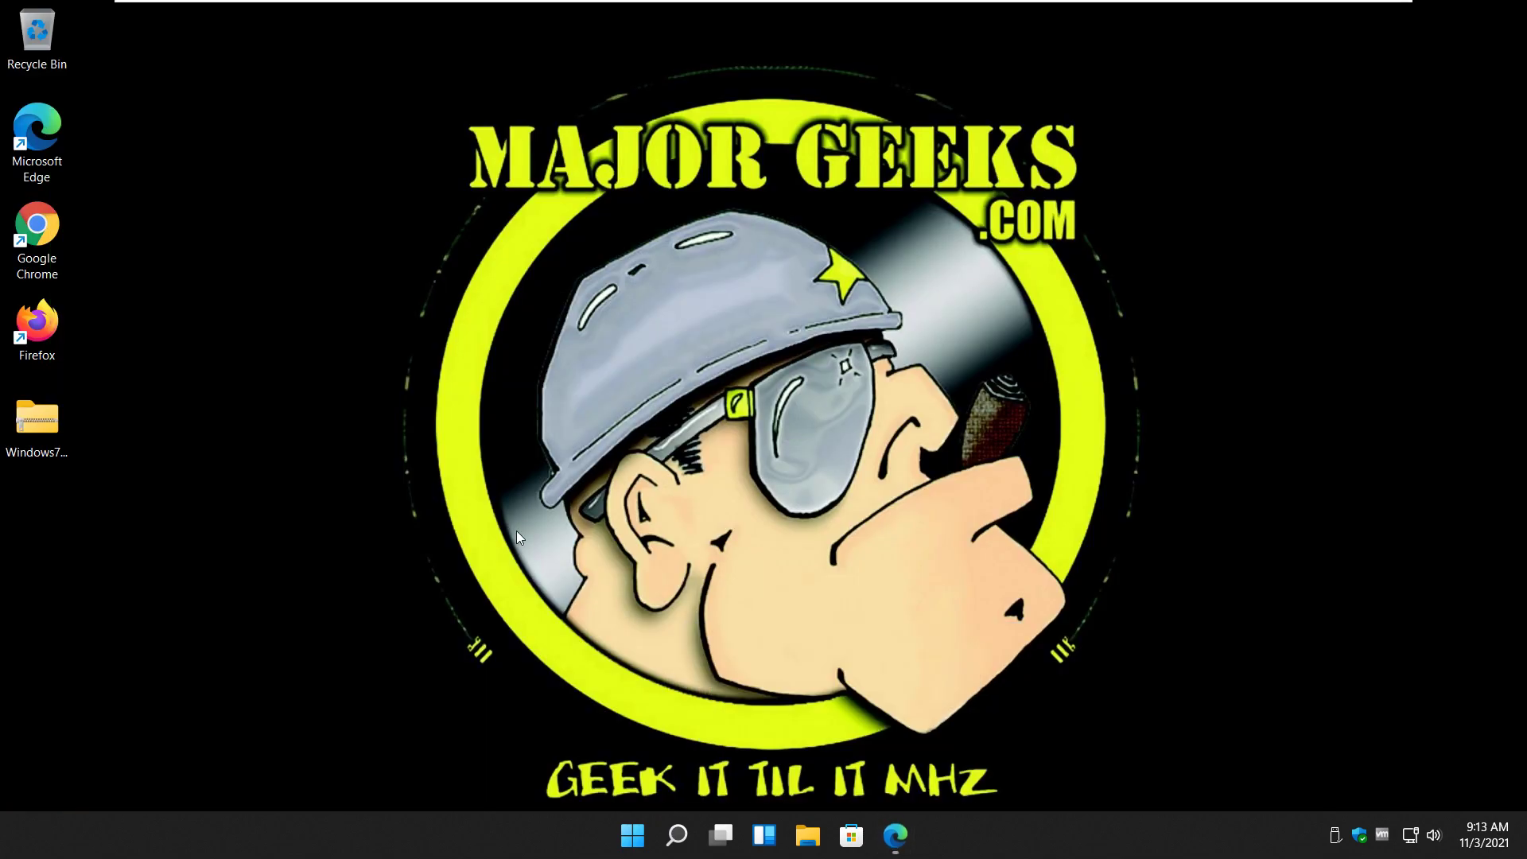
click(23, 426)
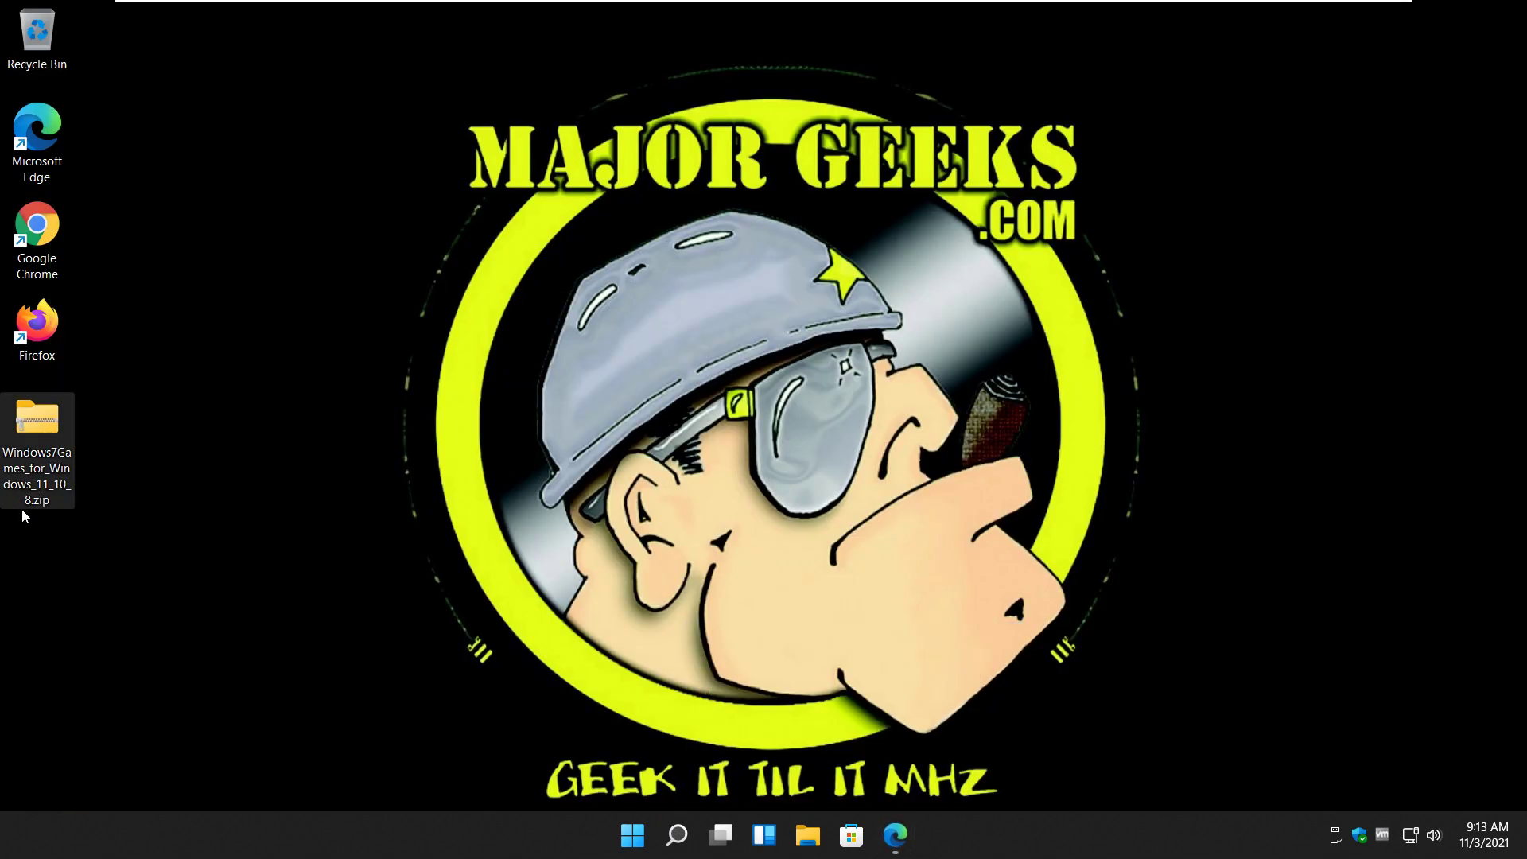
double_click(50, 422)
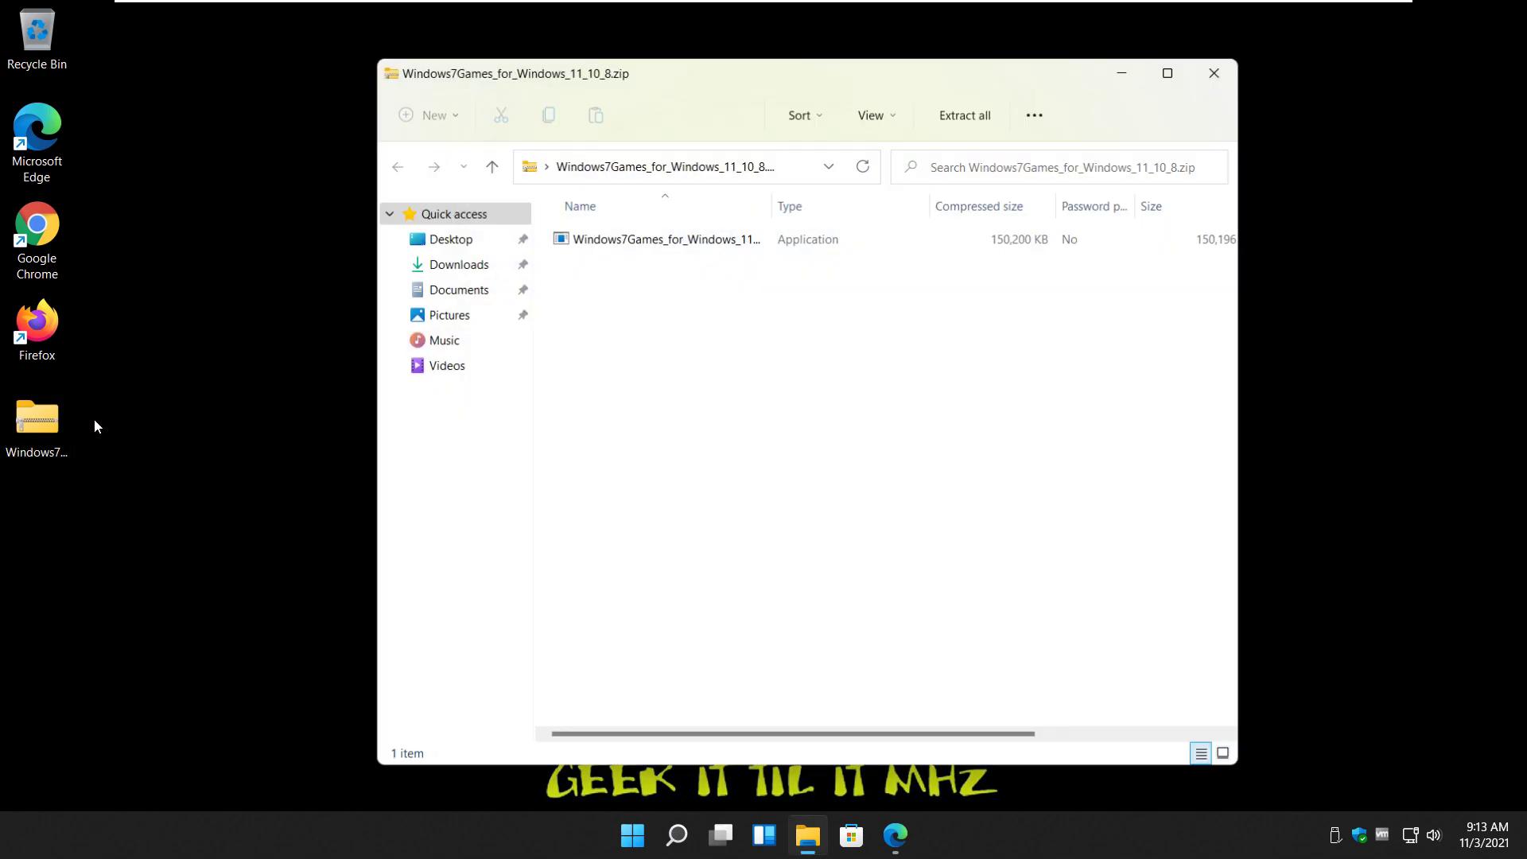
Step: Extract all files to the desktop without showing extracted files, then close the zip window
click(1011, 113)
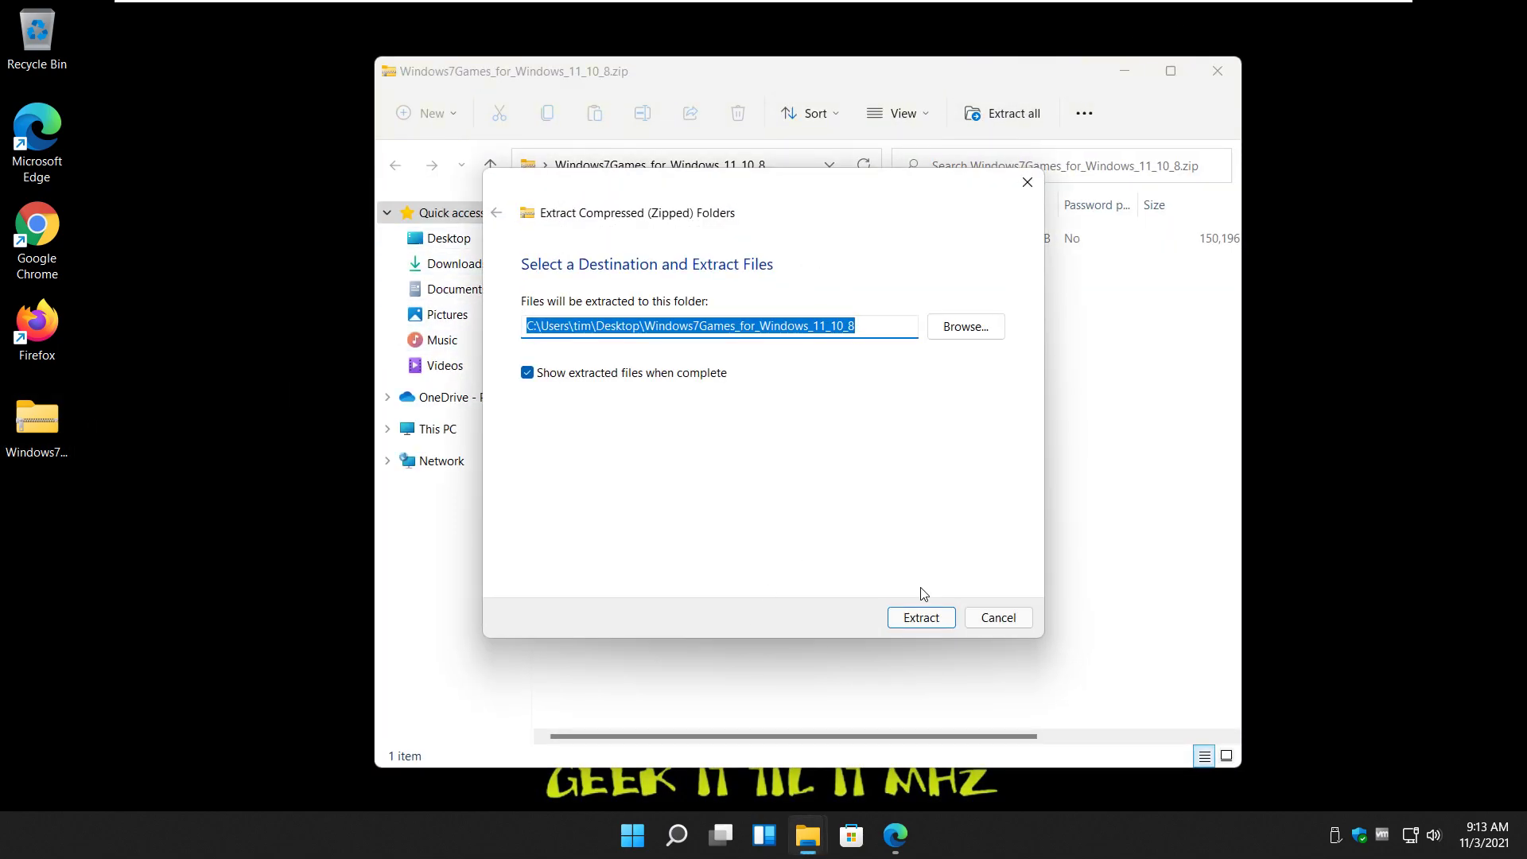
click(622, 374)
click(921, 618)
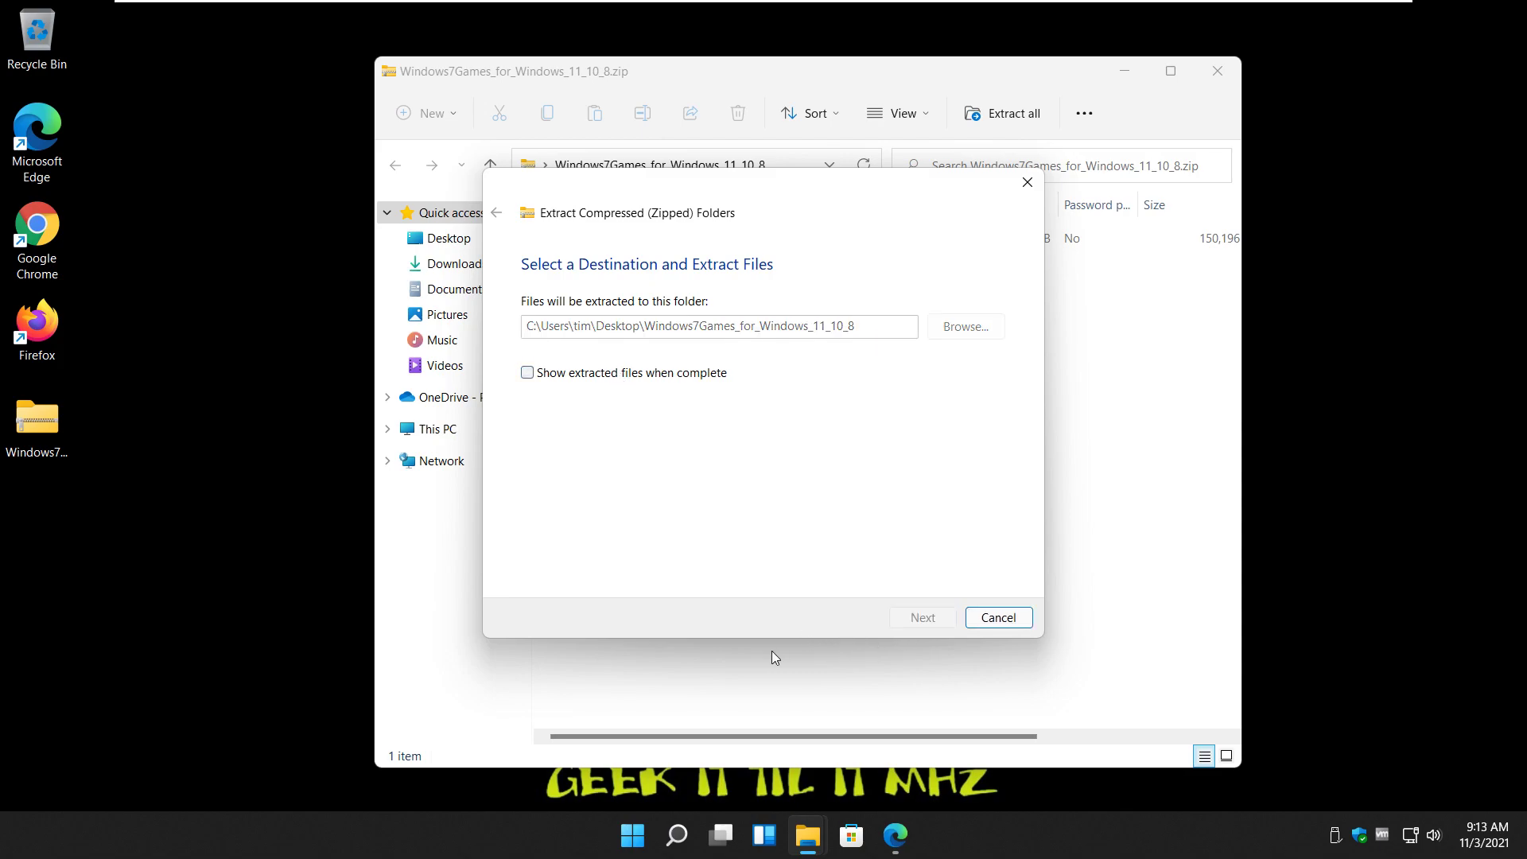
click(1215, 72)
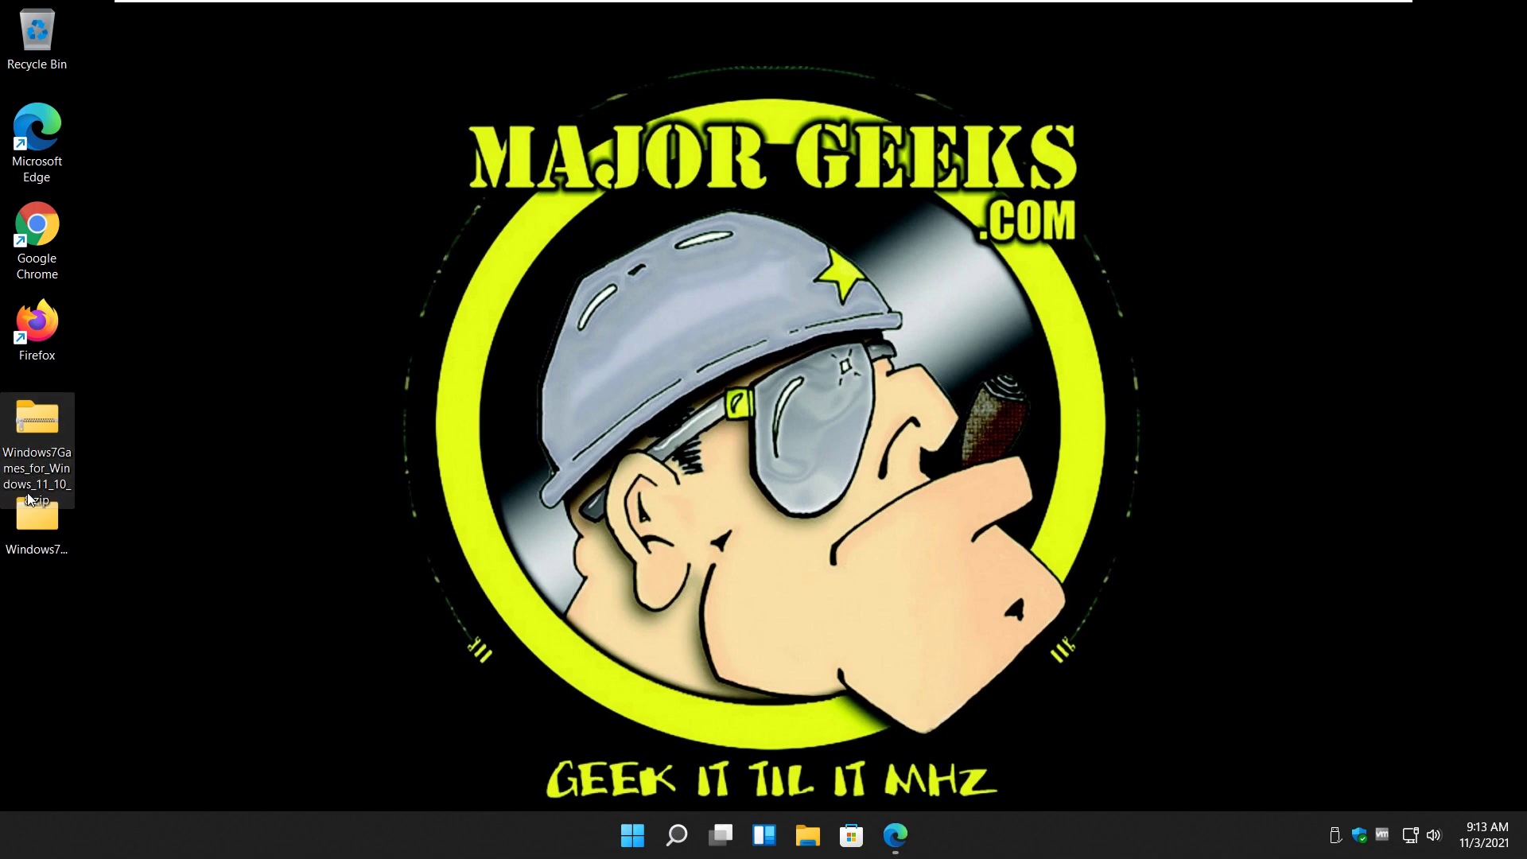
Step: Open the new Windows7Games_for_Windows_11_10_8 folder on the desktop
click(38, 547)
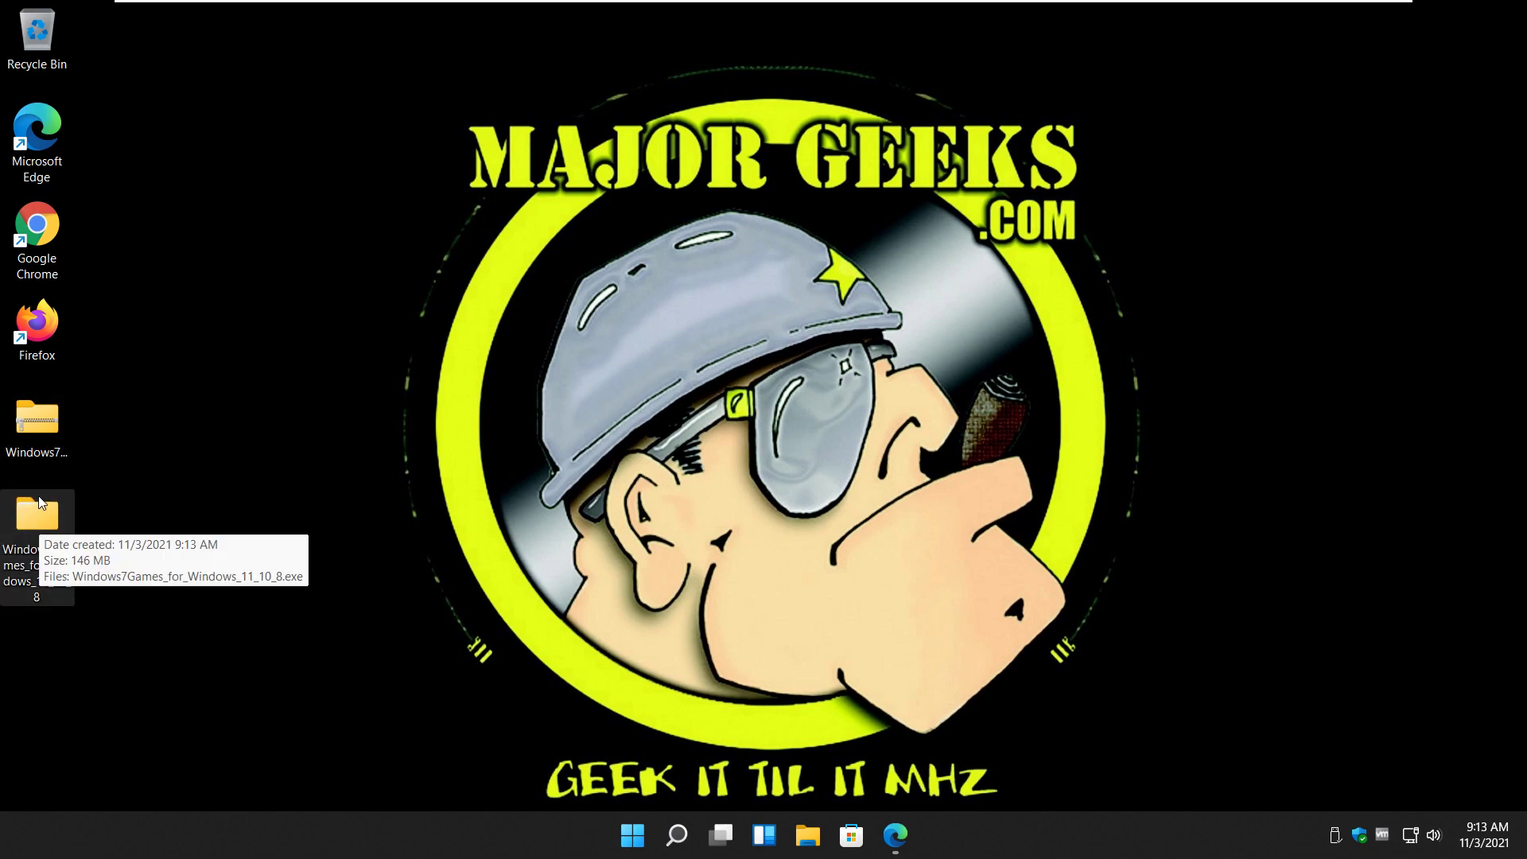
click(35, 412)
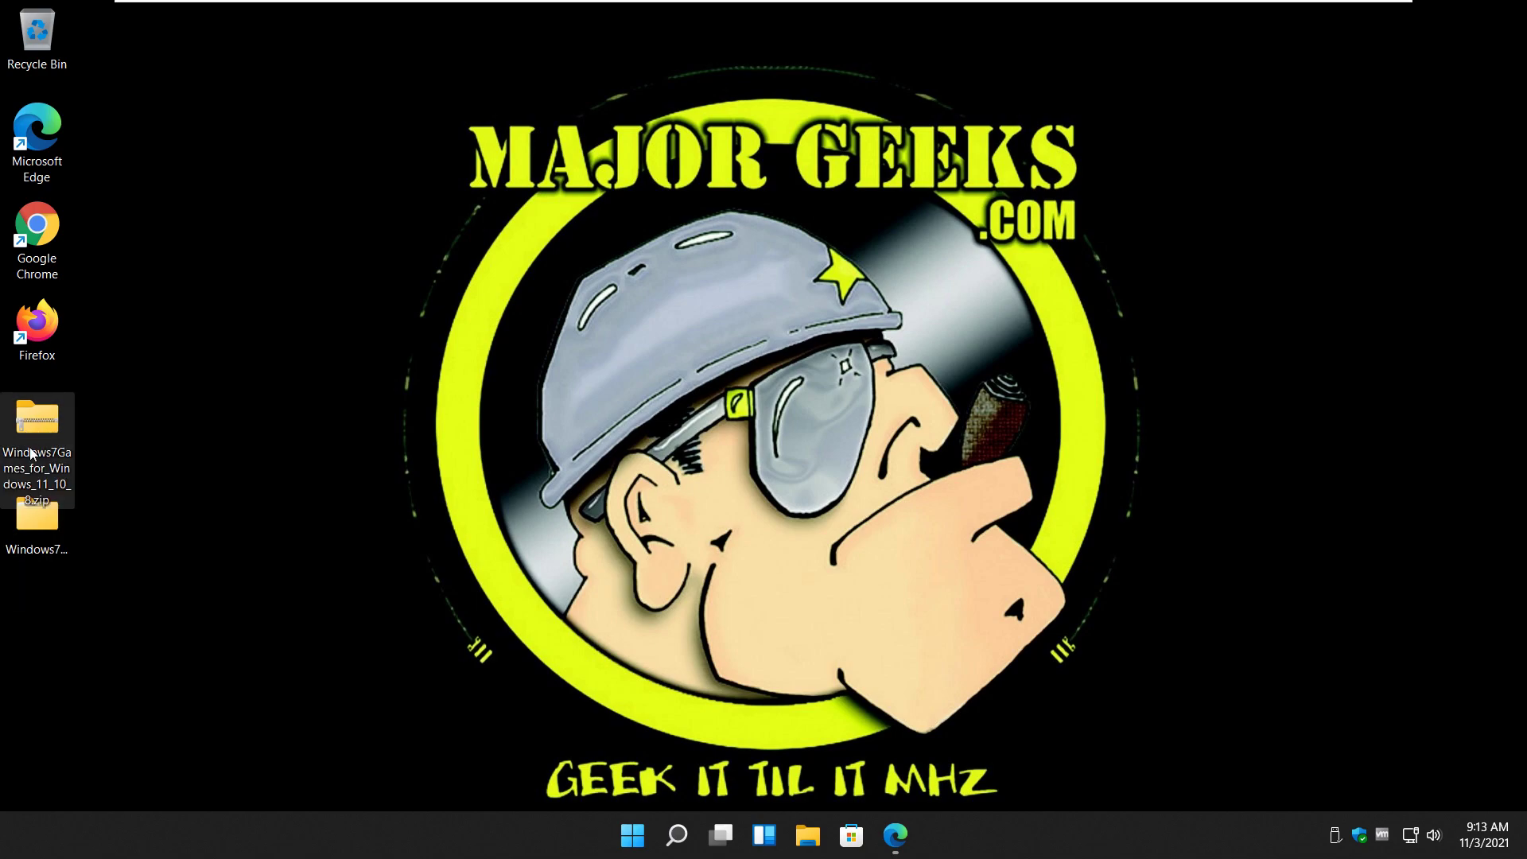
double_click(35, 527)
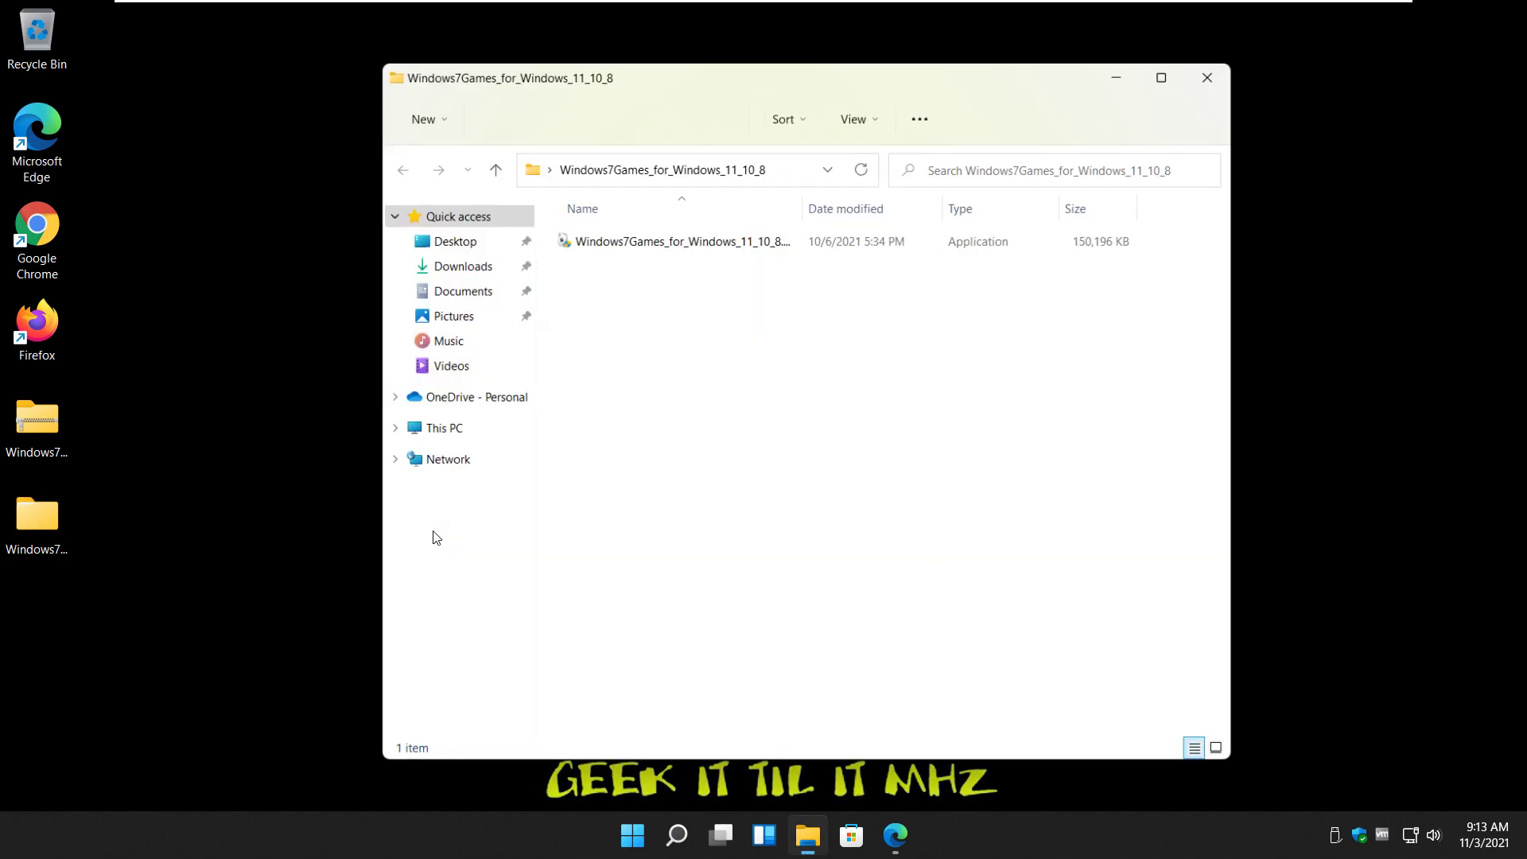
Step: Run Windows7Games_for_Windows_11_10_8.exe with English as the language and continue to Choose Components
mouse_move(809, 205)
mouse_down()
mouse_move(956, 205)
mouse_move(827, 205)
mouse_up()
click(650, 245)
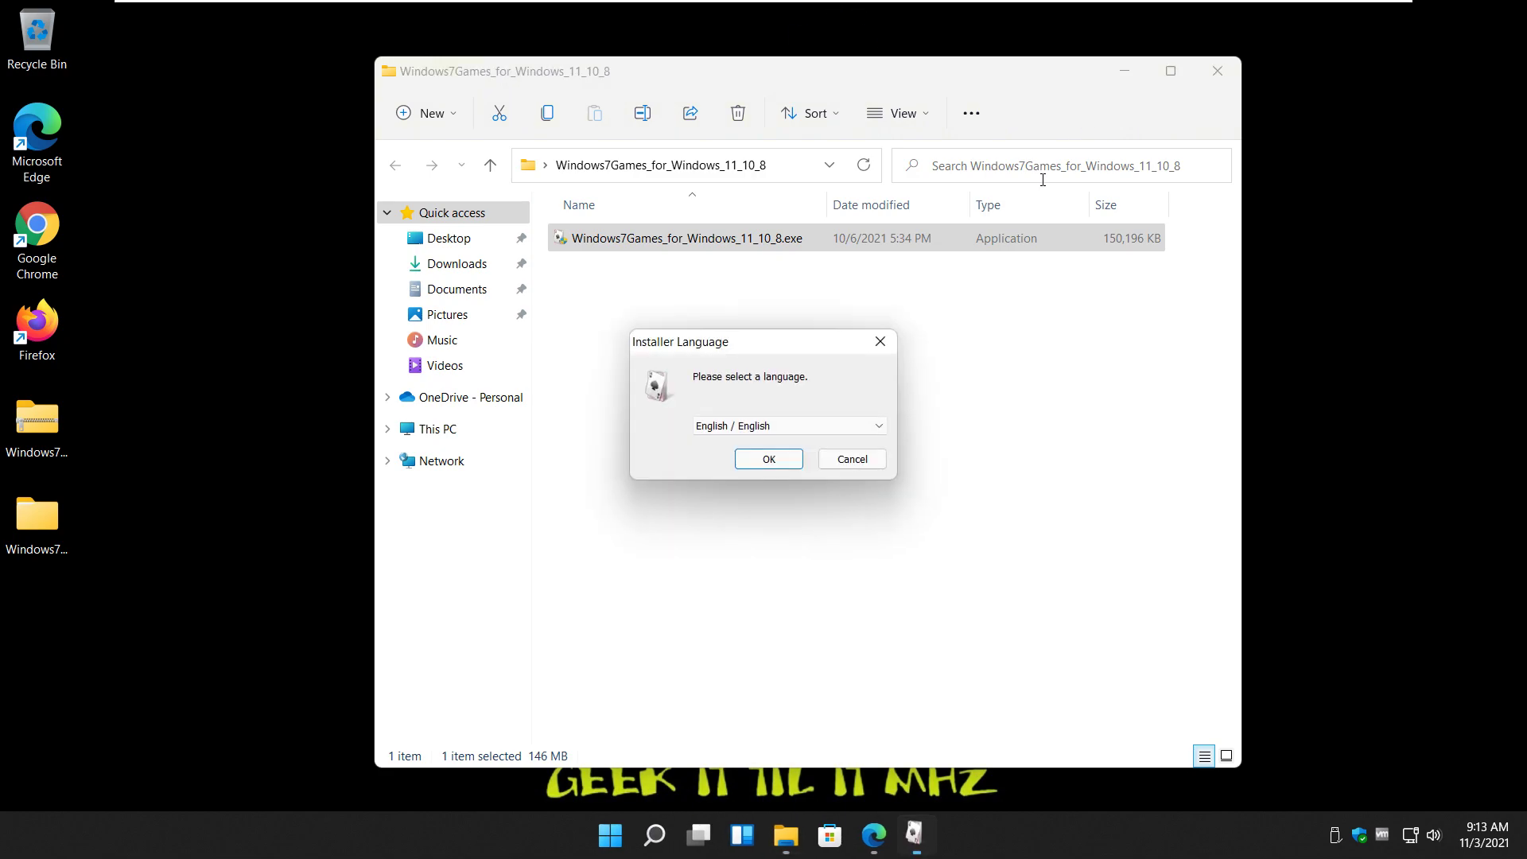
click(1124, 71)
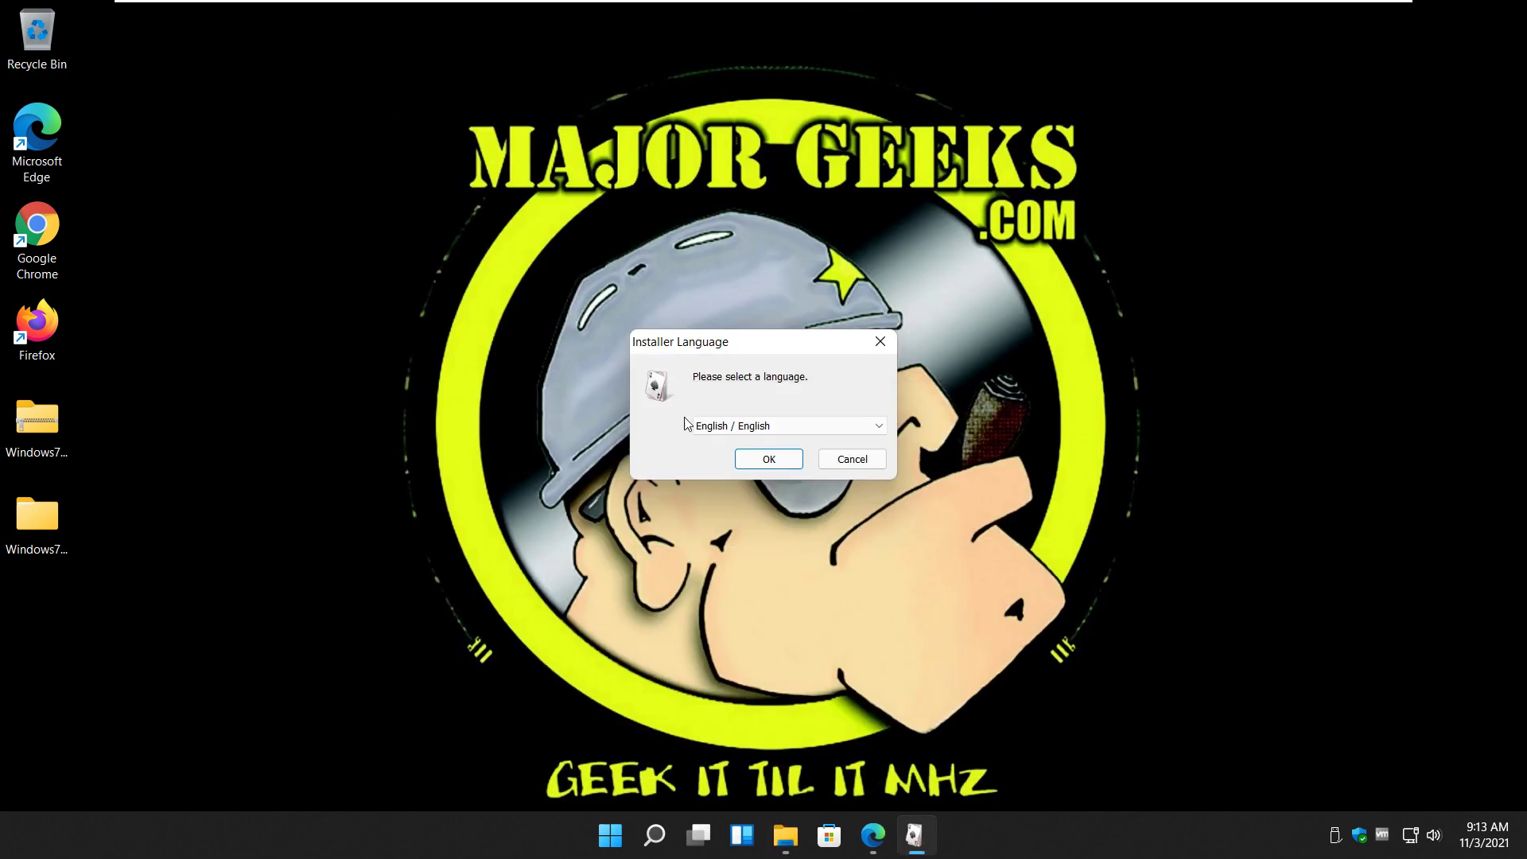
click(769, 464)
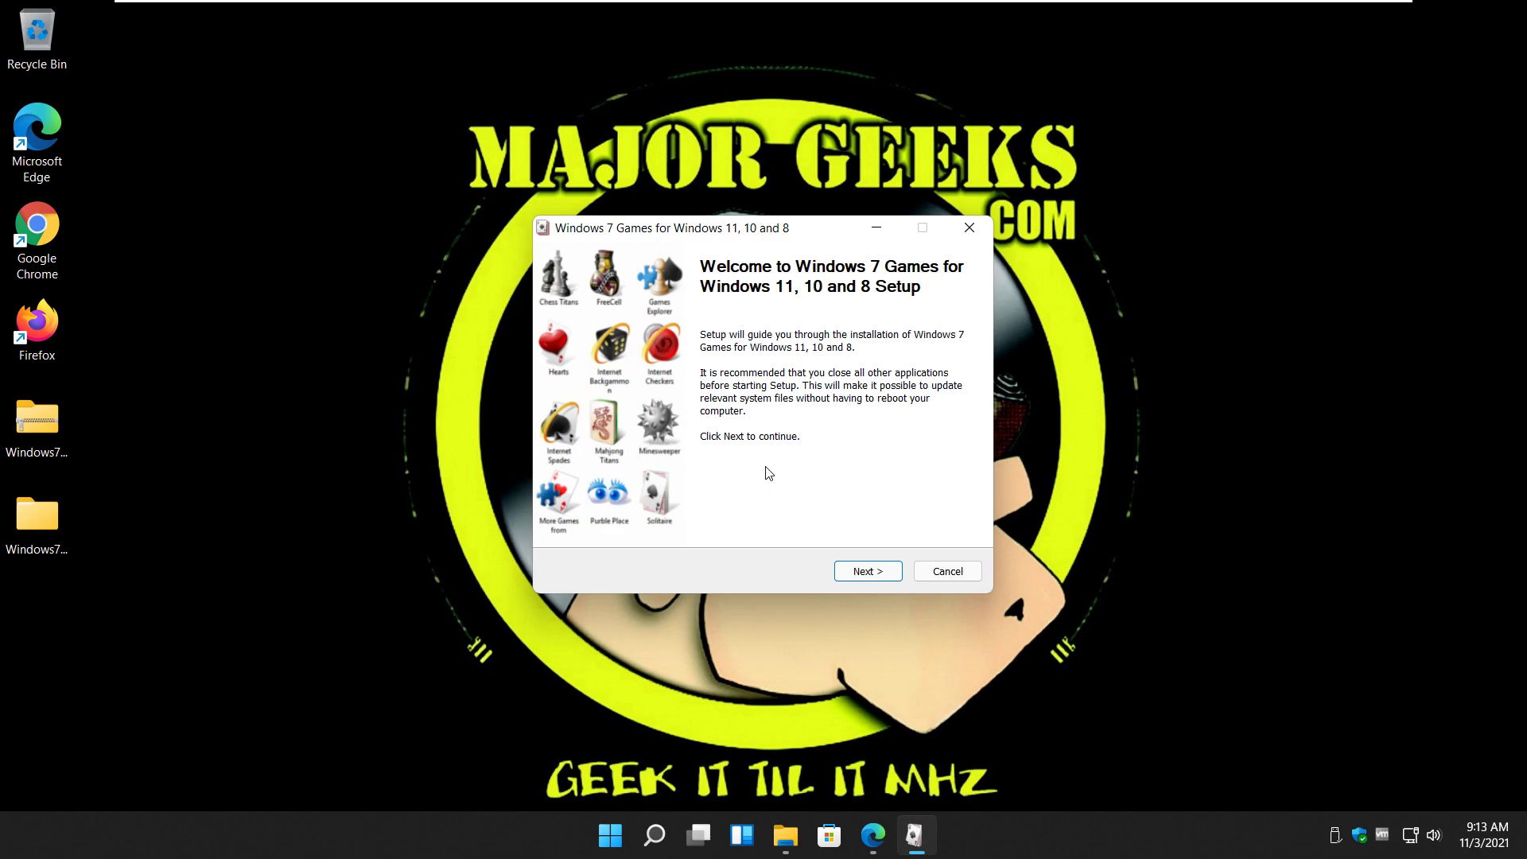
click(853, 577)
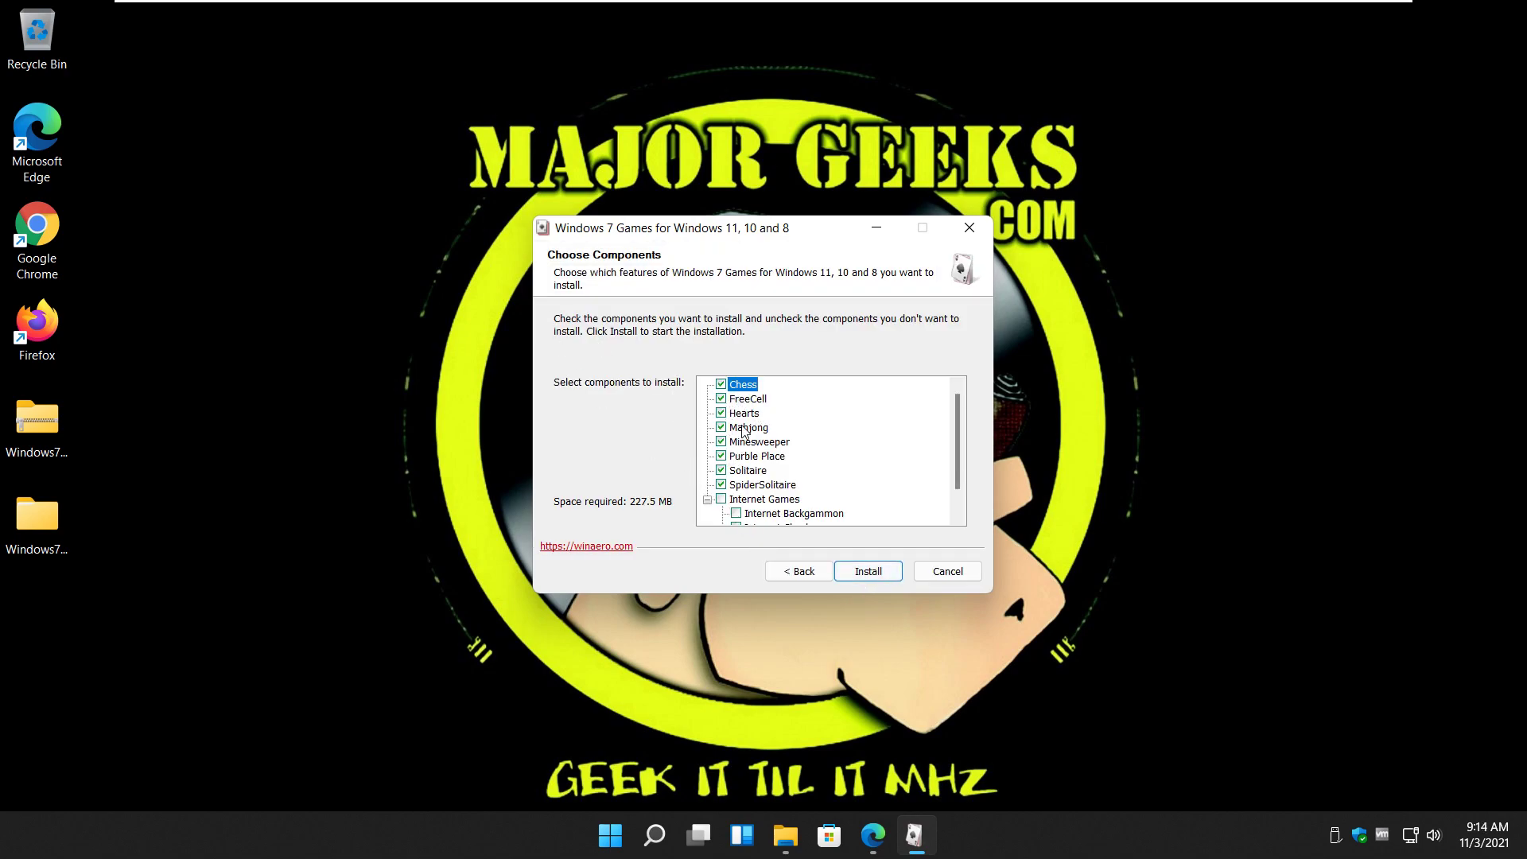
Step: Keep FreeCell and Hearts selected, leave Internet Games unchecked, and install the classic games
click(721, 384)
click(721, 398)
click(721, 412)
click(721, 413)
click(721, 398)
scroll(761, 467, down, 1)
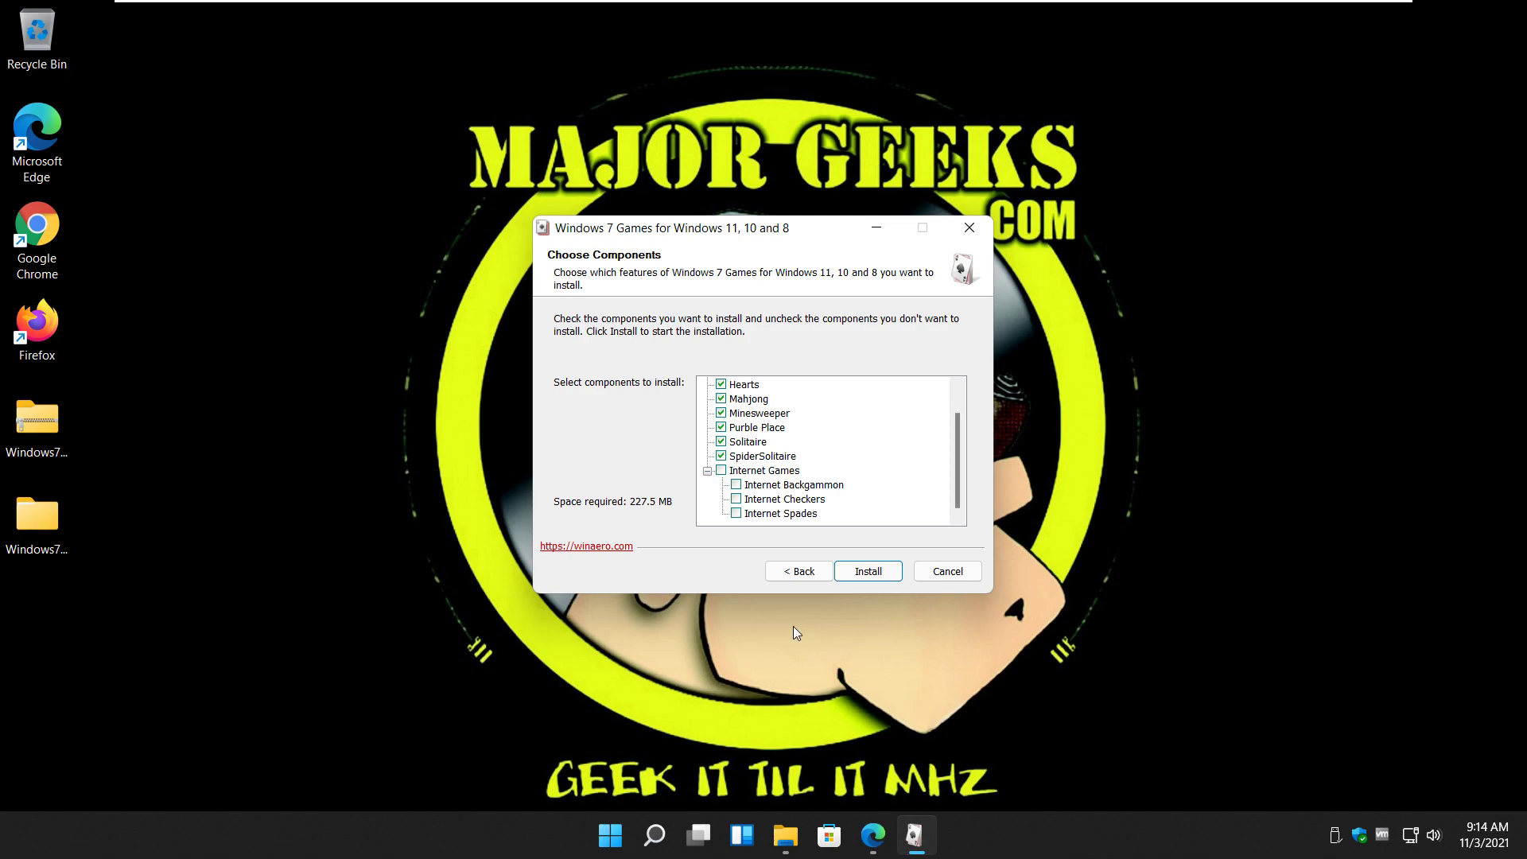
click(866, 567)
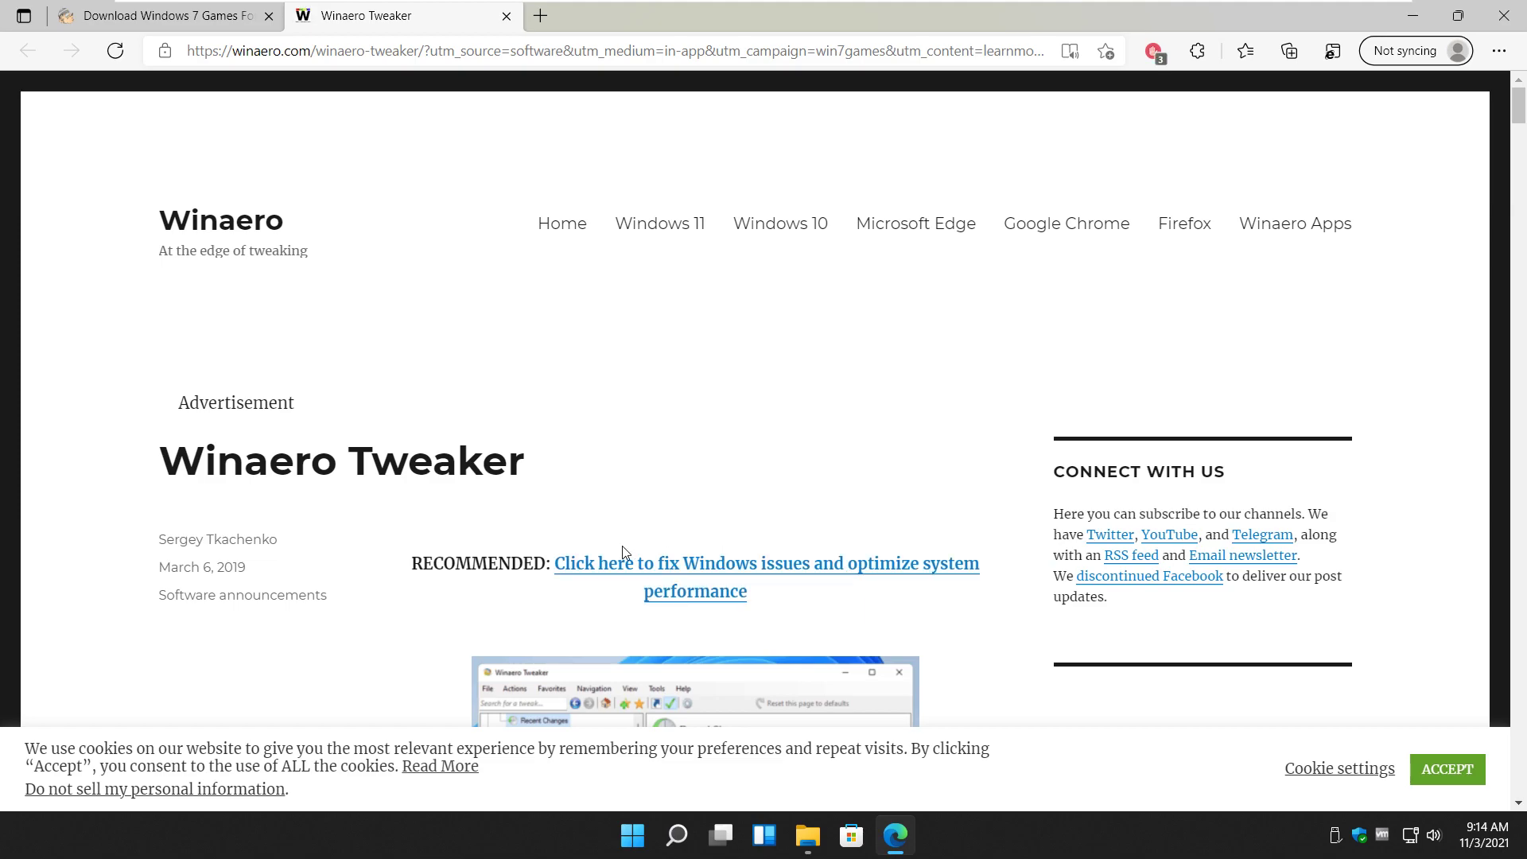
Step: Close the Winaero Tweaker tab with Ctrl+W and minimize Edge
scroll(589, 445, down, 4)
scroll(598, 407, down, 9)
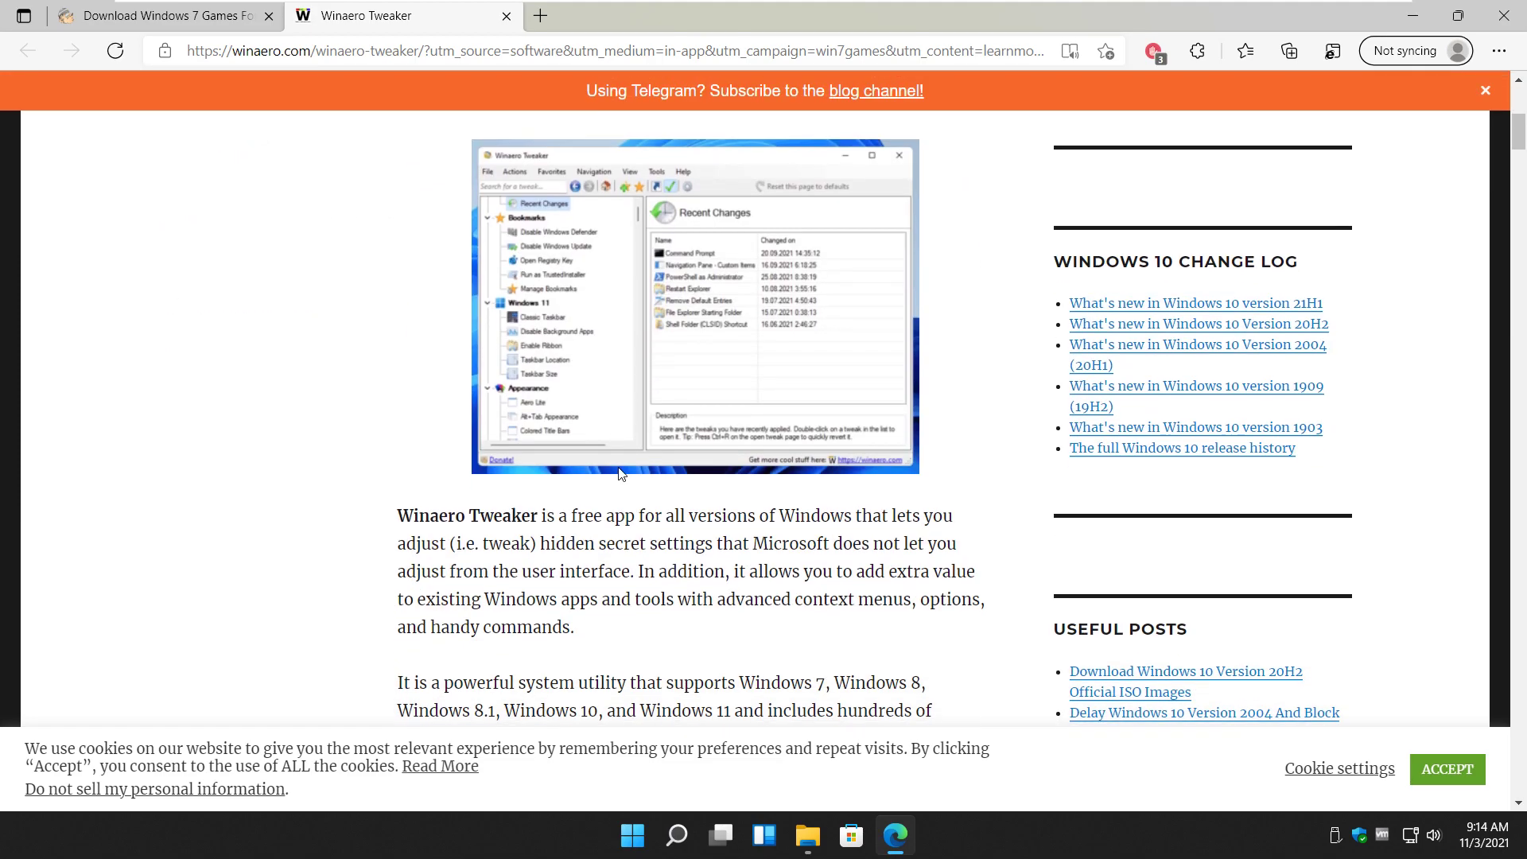
scroll(621, 474, up, 10)
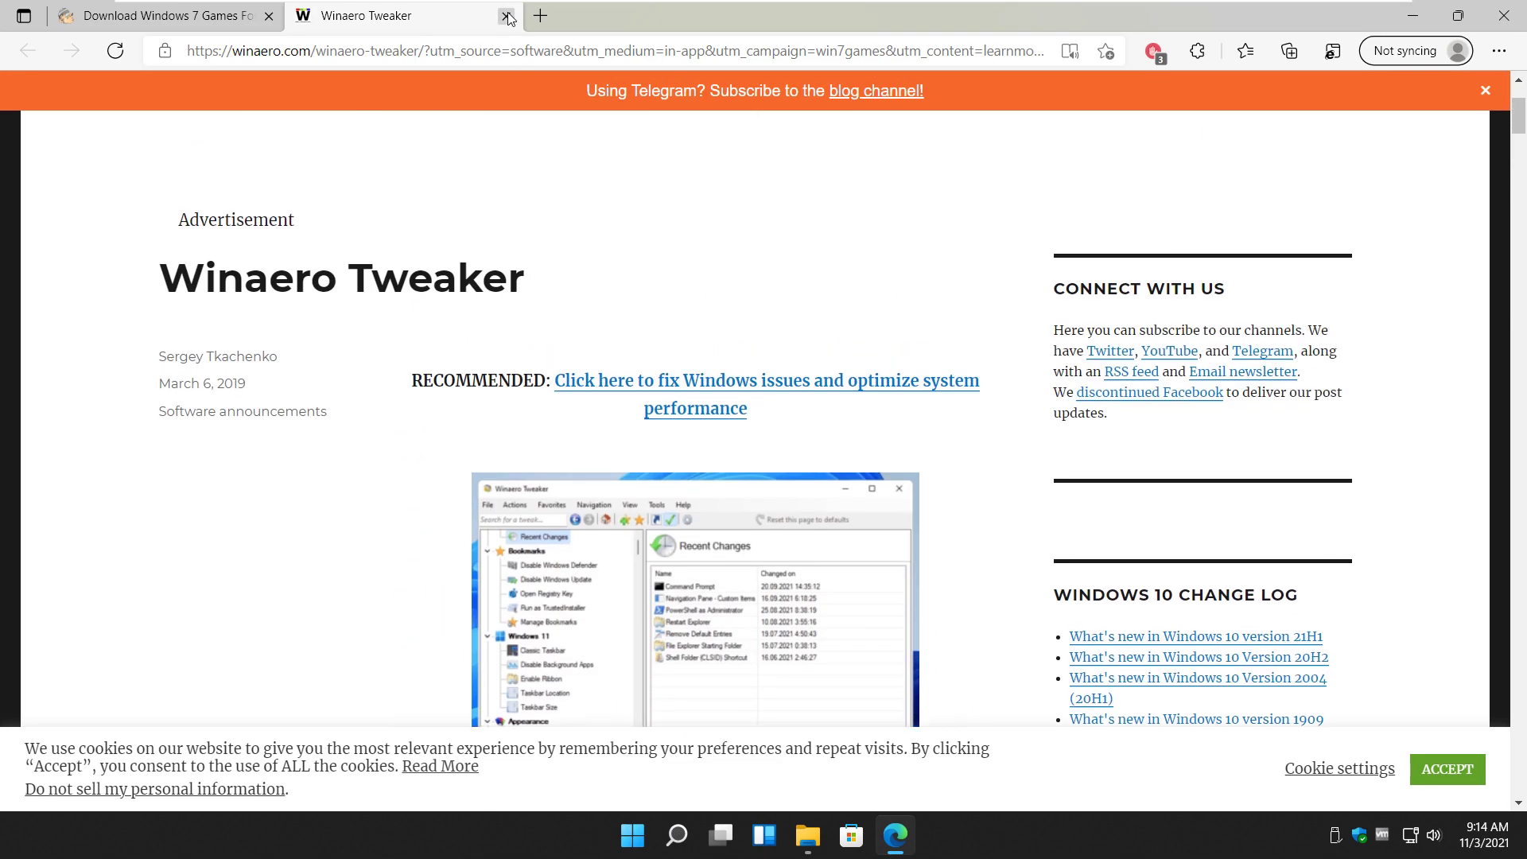
key(ctrl+w)
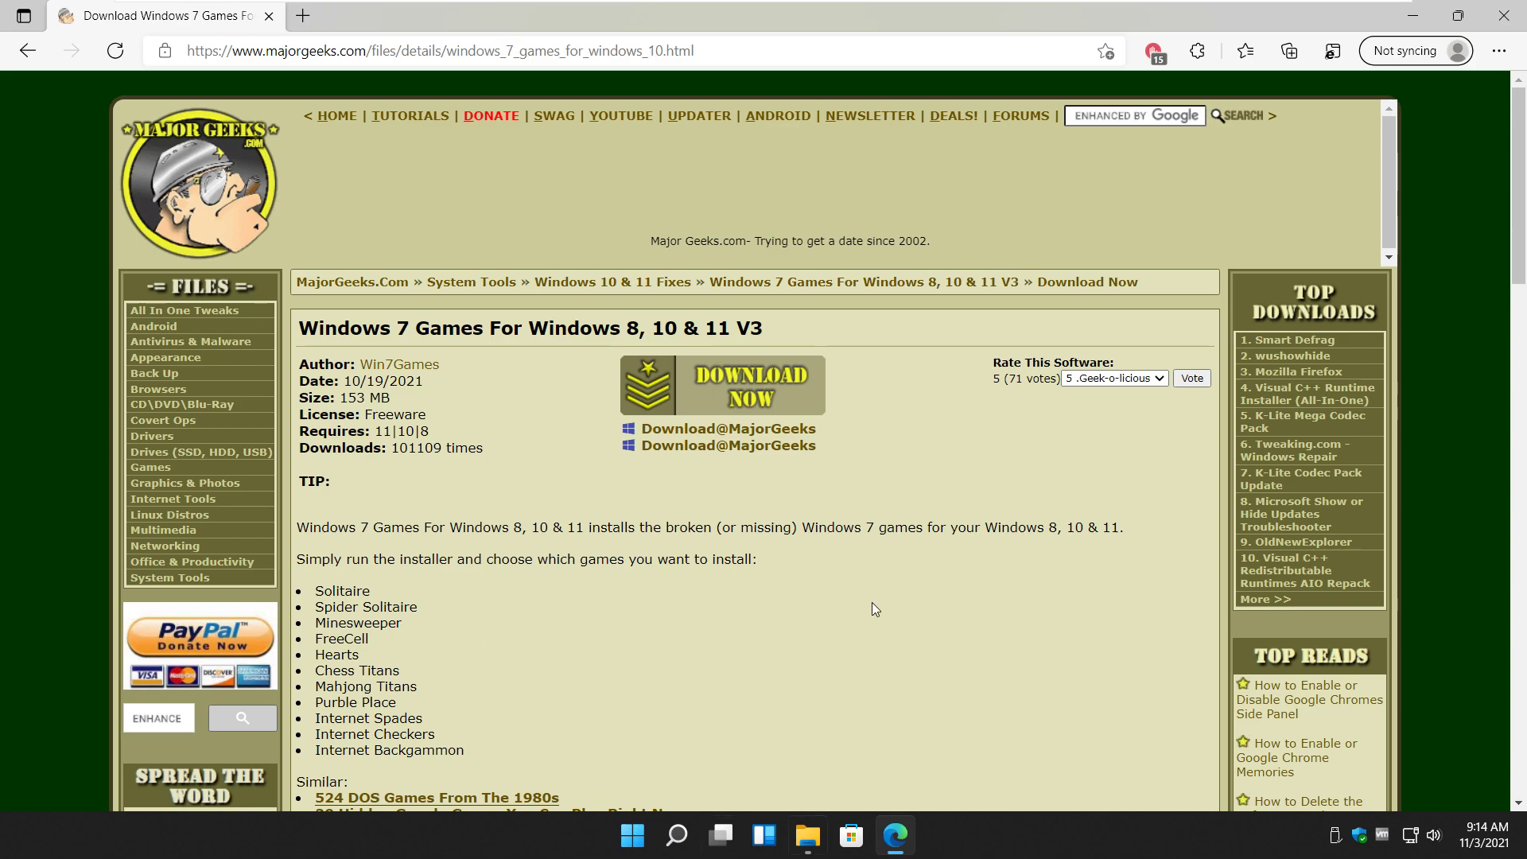
click(1409, 24)
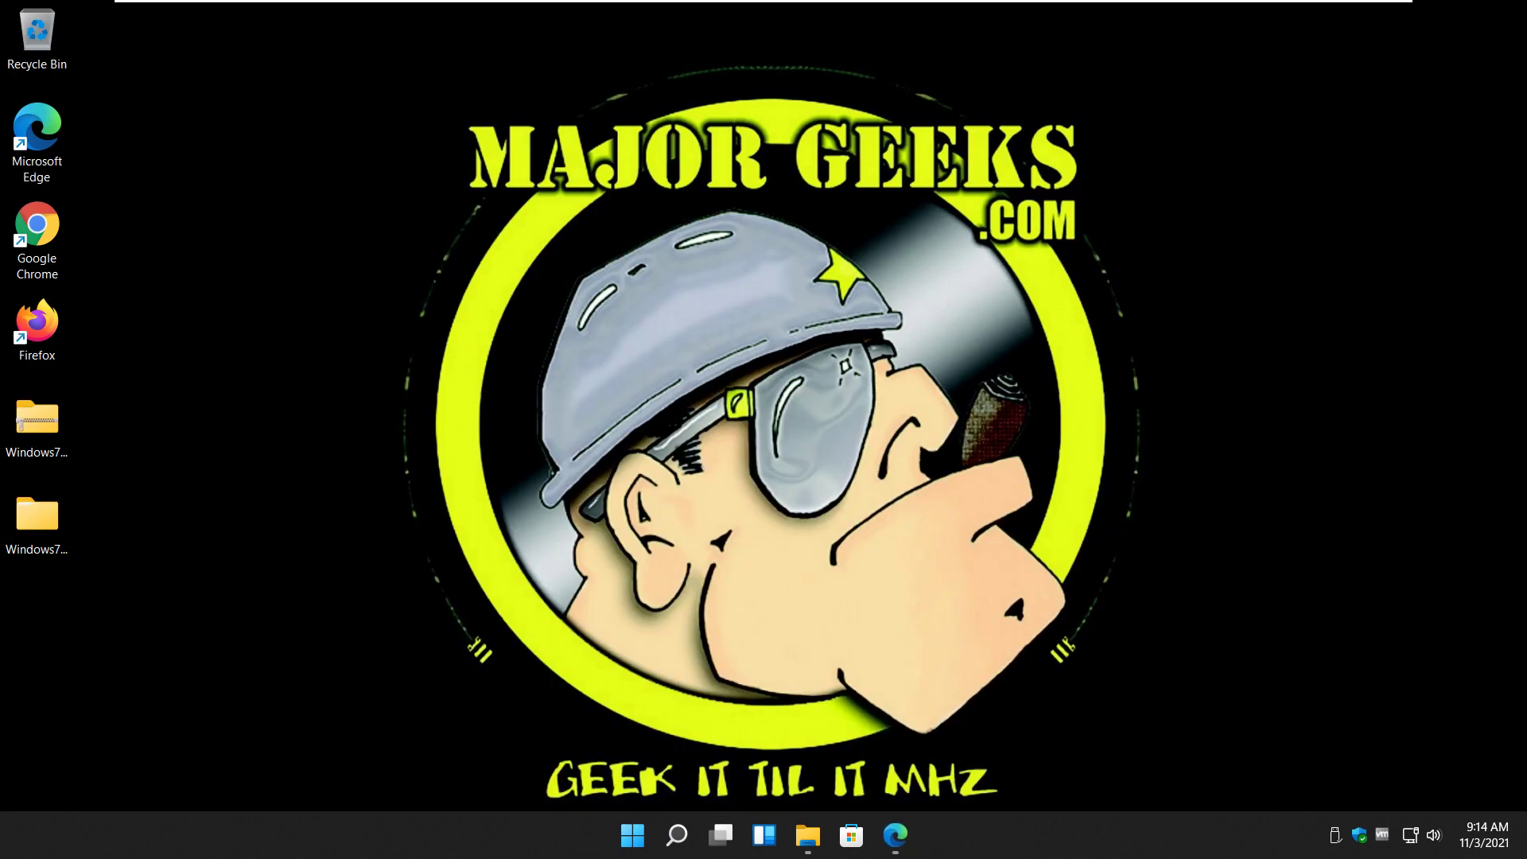
Step: Expand Games under All apps, open More Games from Microsoft, then close the MSN Games tab
click(633, 835)
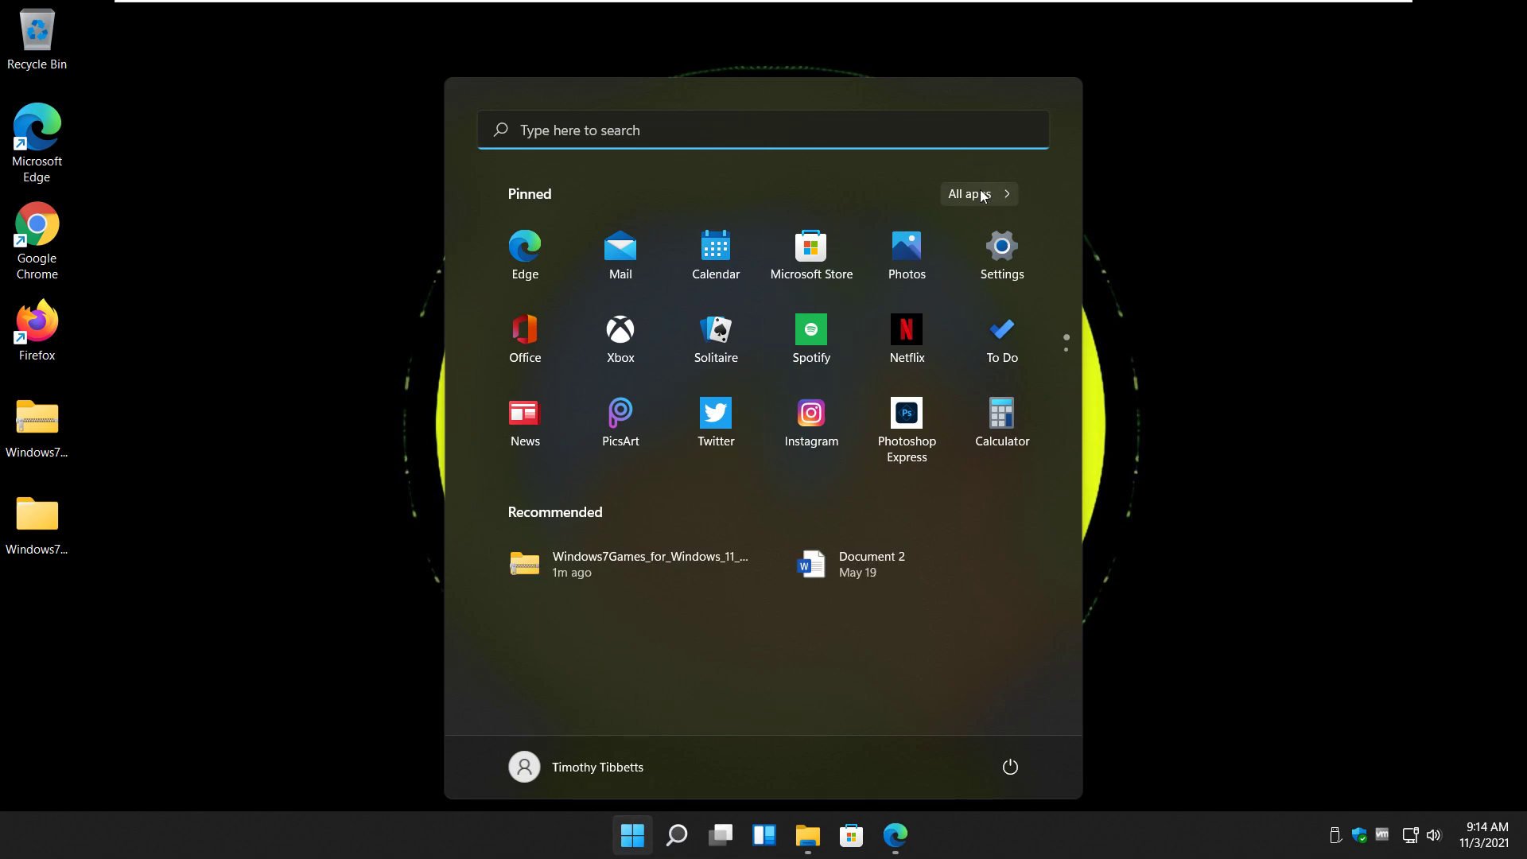
click(1016, 197)
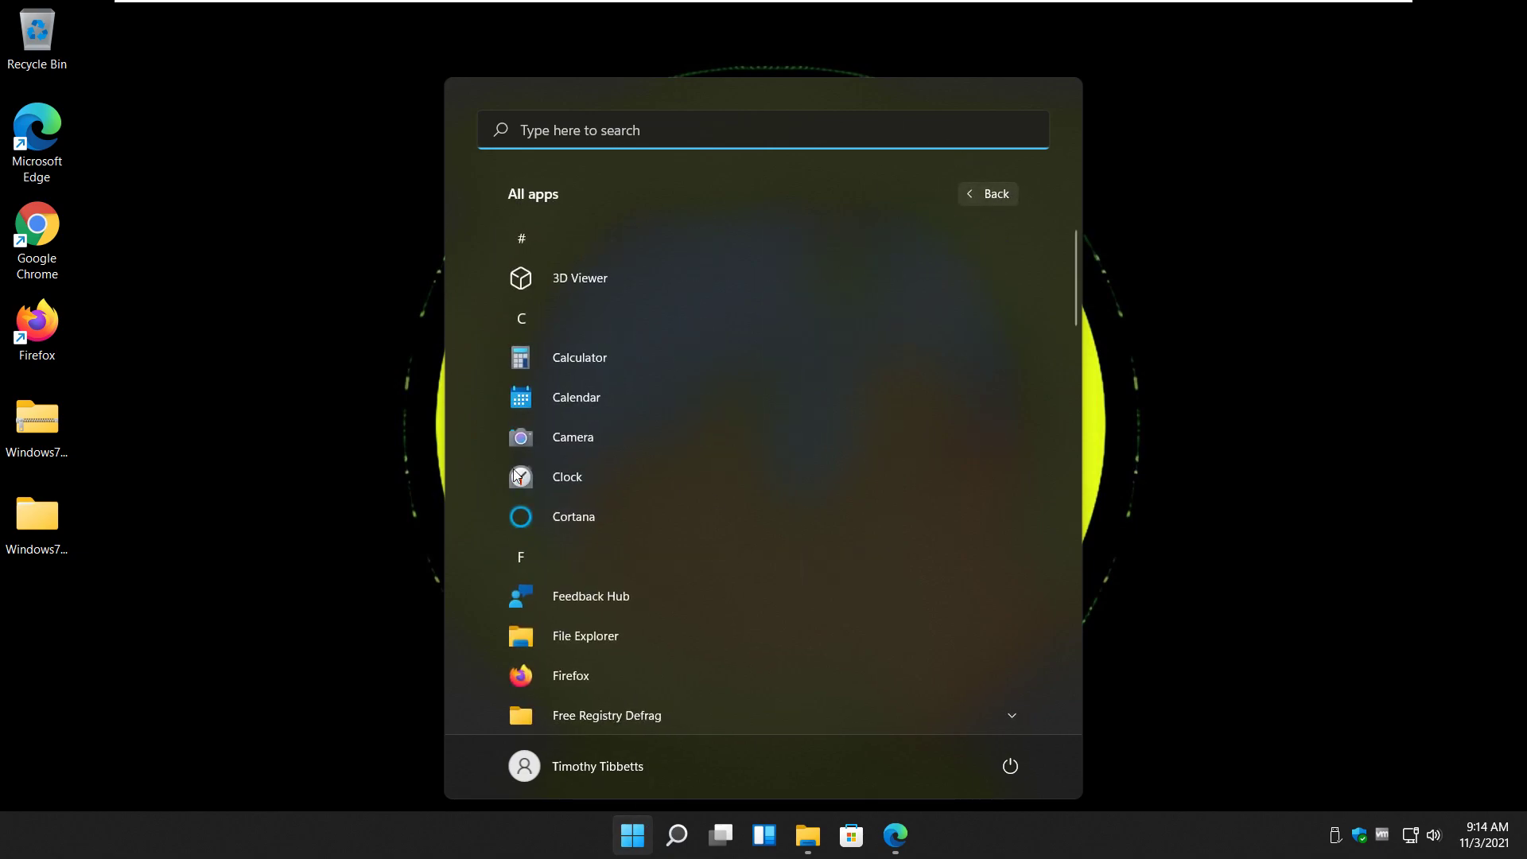
scroll(664, 445, down, 3)
scroll(660, 455, down, 3)
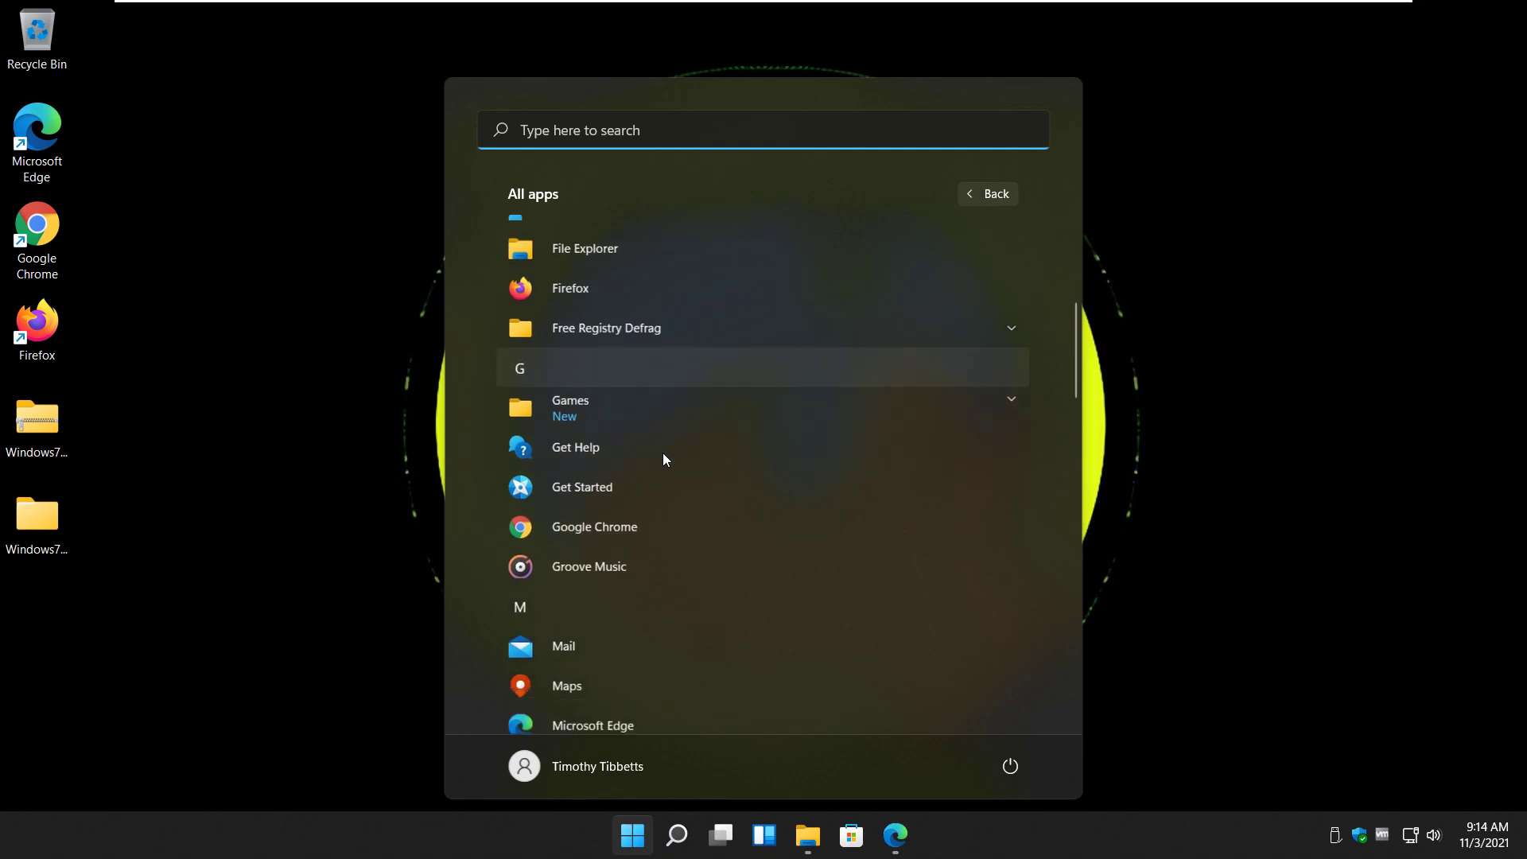
click(613, 341)
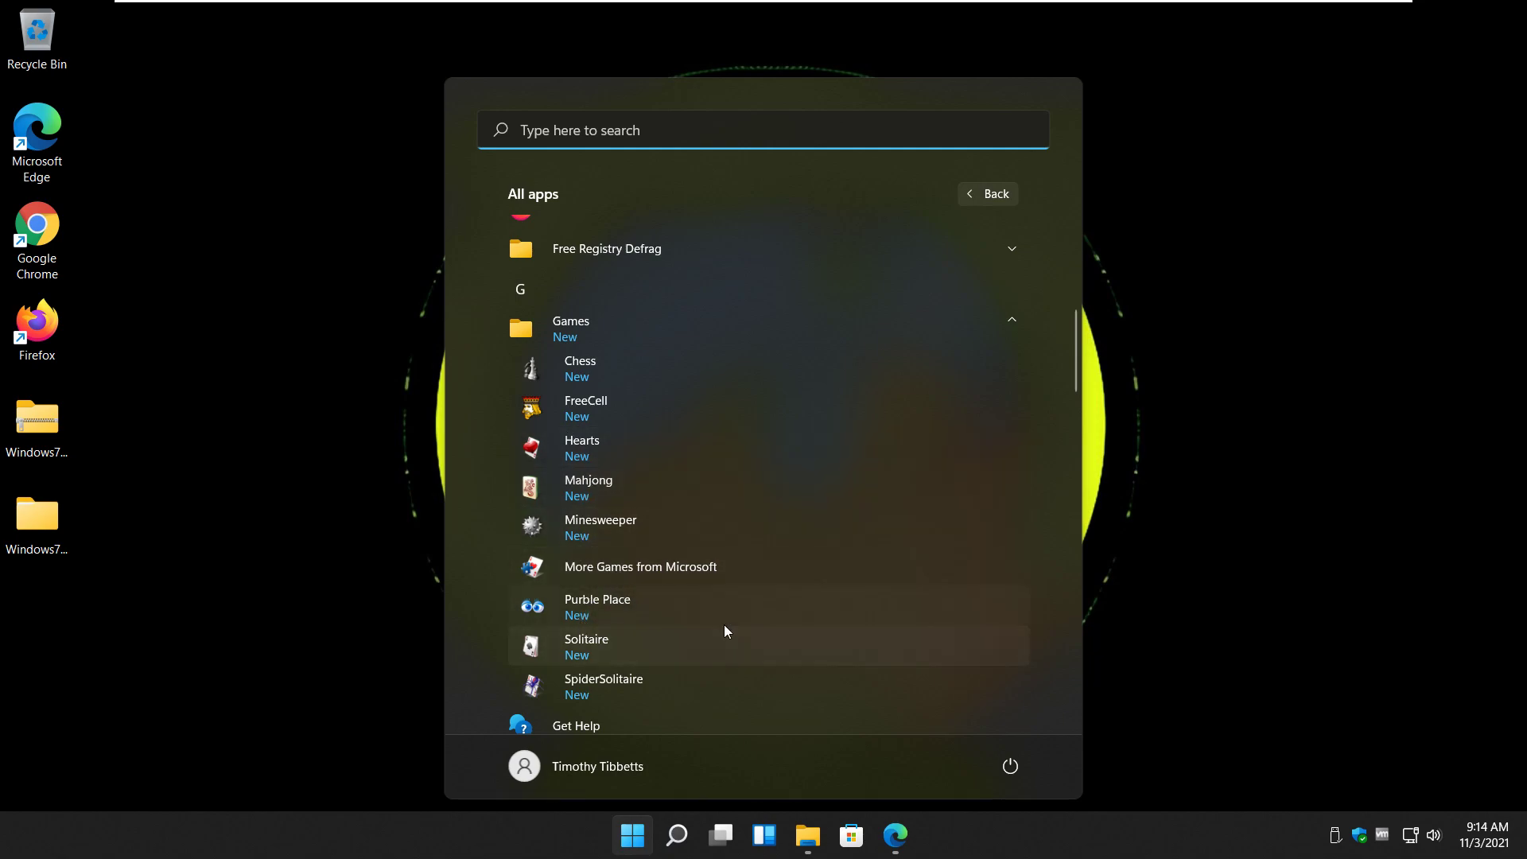
click(676, 566)
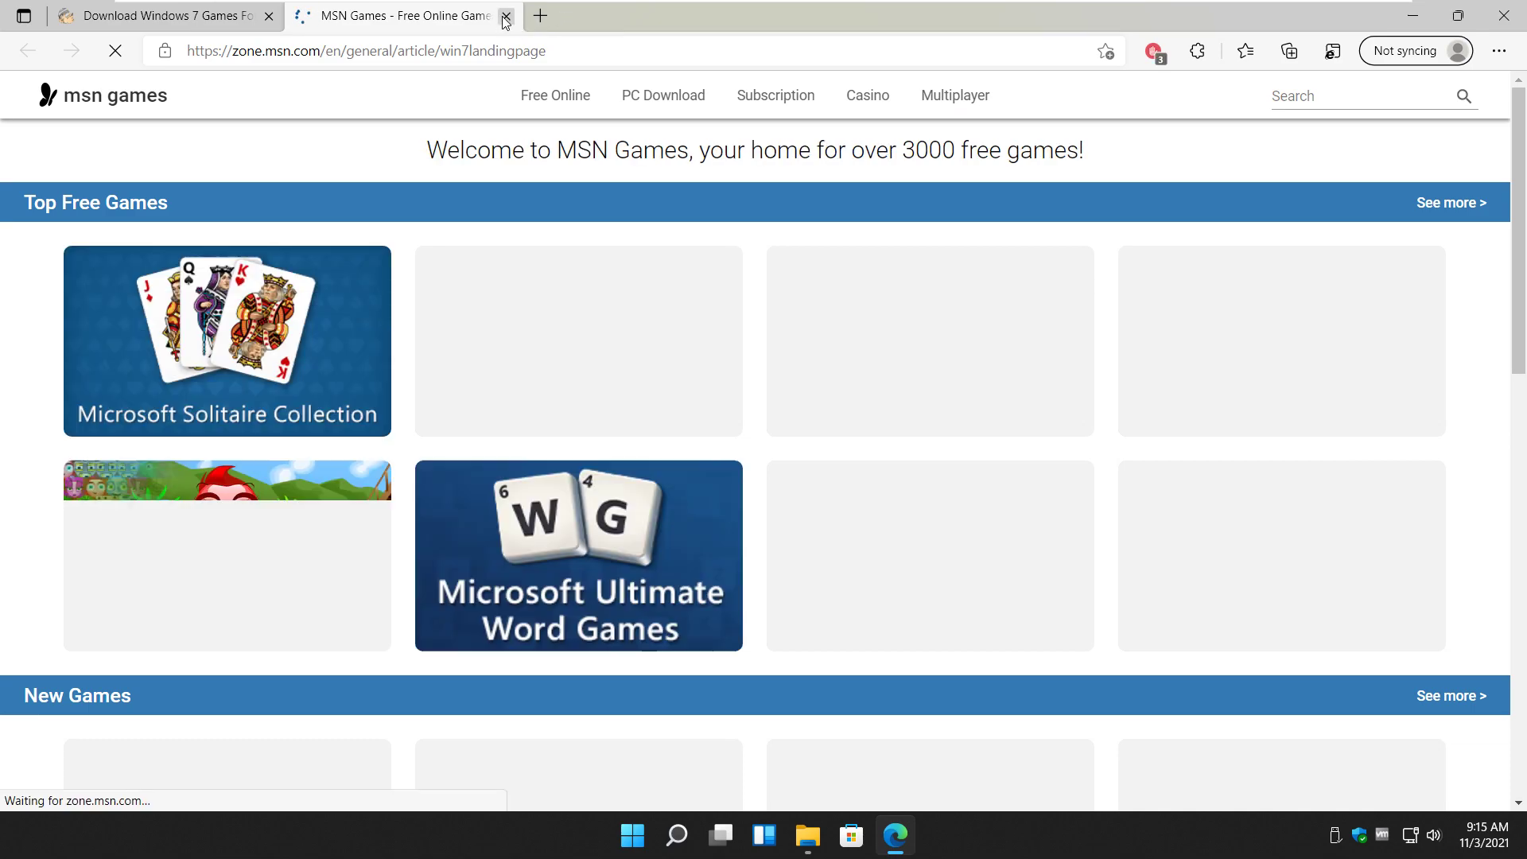
click(506, 16)
Step: Minimize the browser and expand the Games folder in All apps, checking Chess's options
click(902, 843)
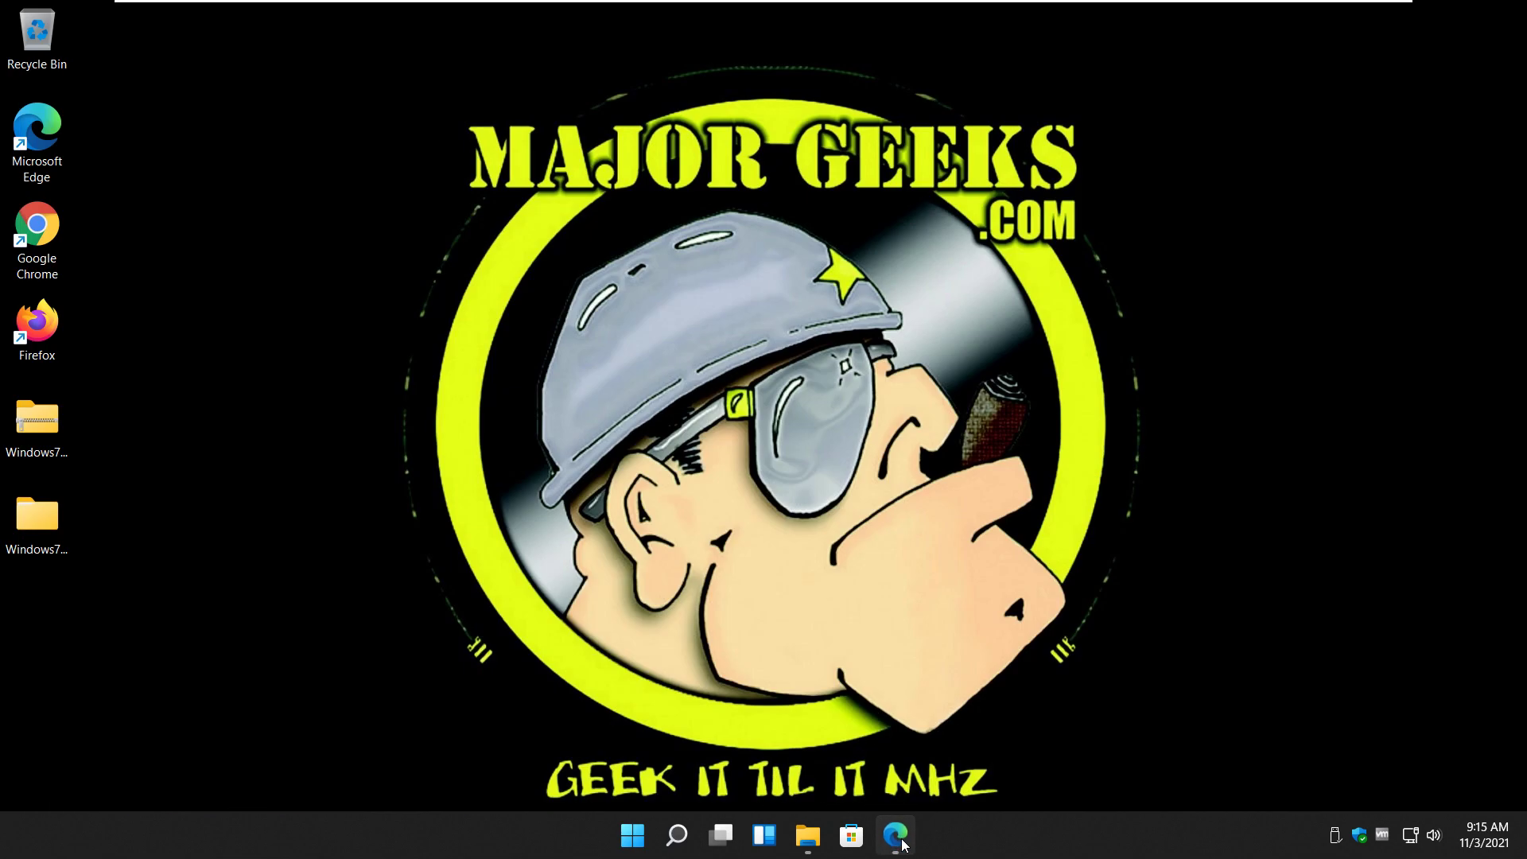
click(632, 834)
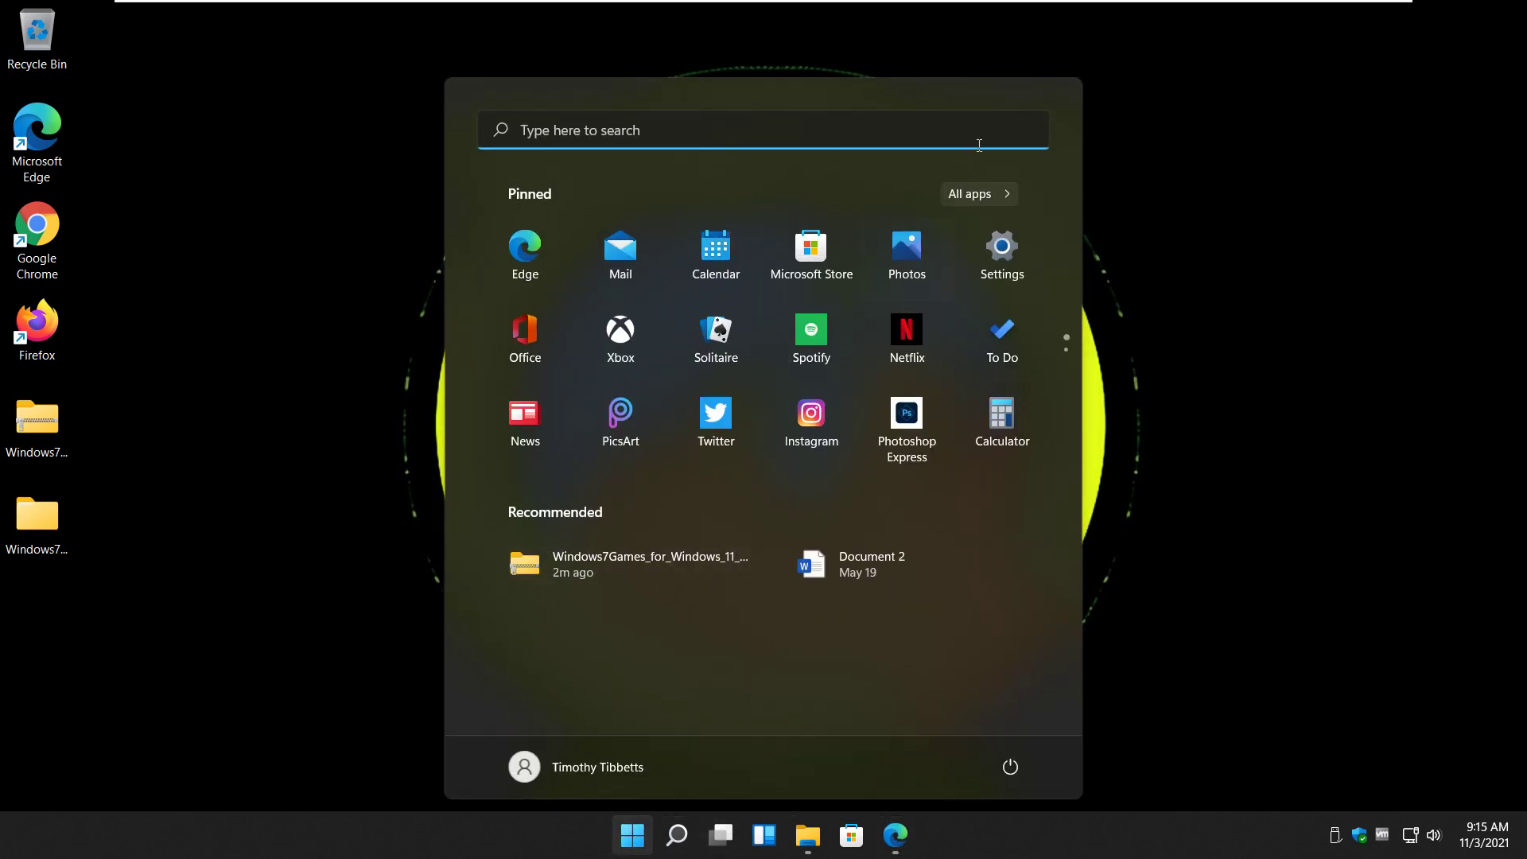
click(954, 199)
scroll(636, 444, down, 4)
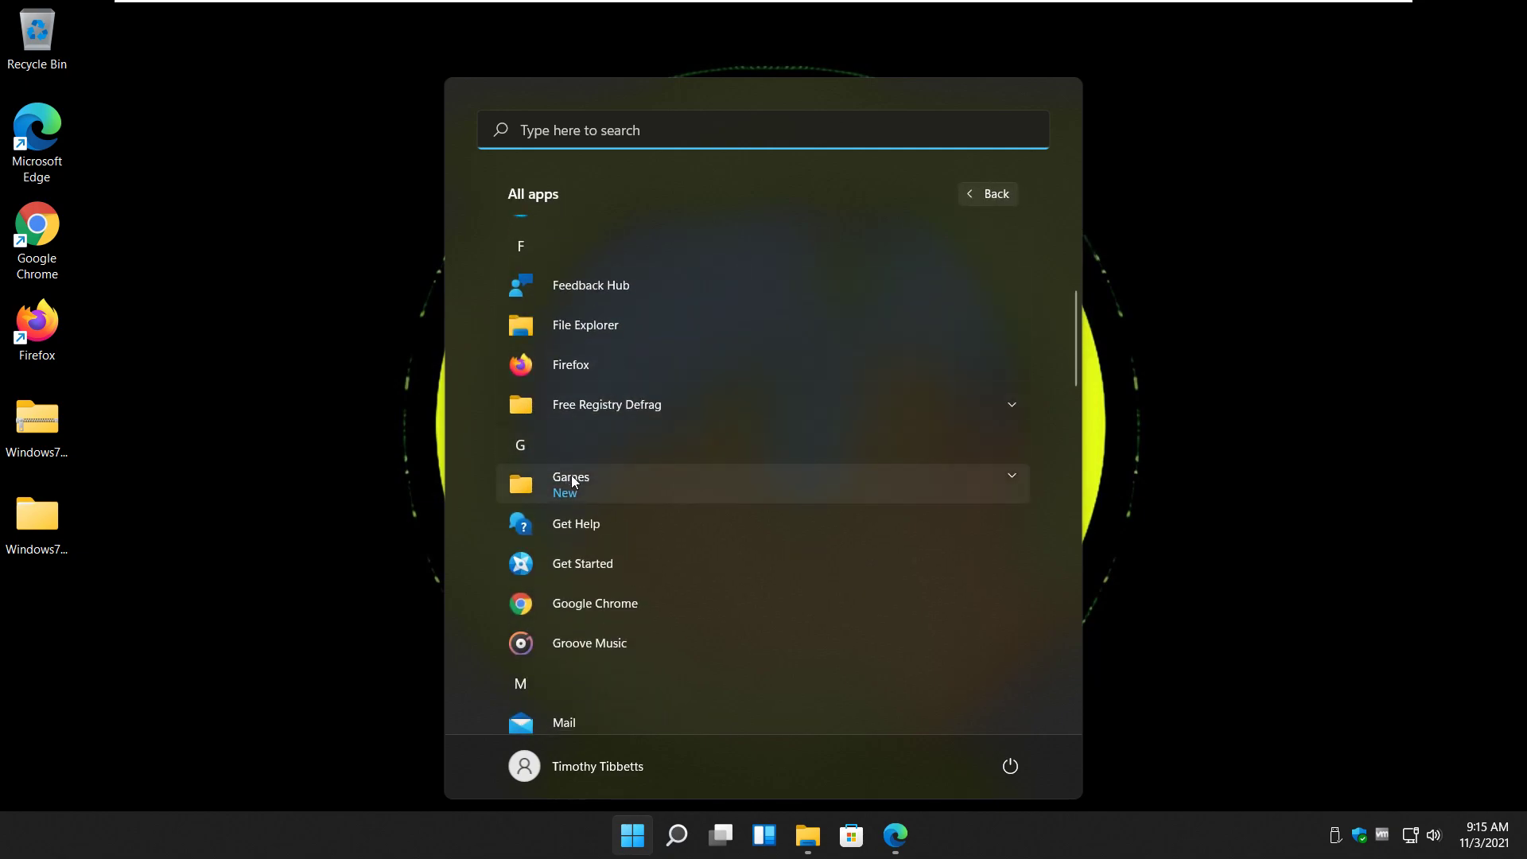
click(571, 478)
scroll(637, 569, down, 1)
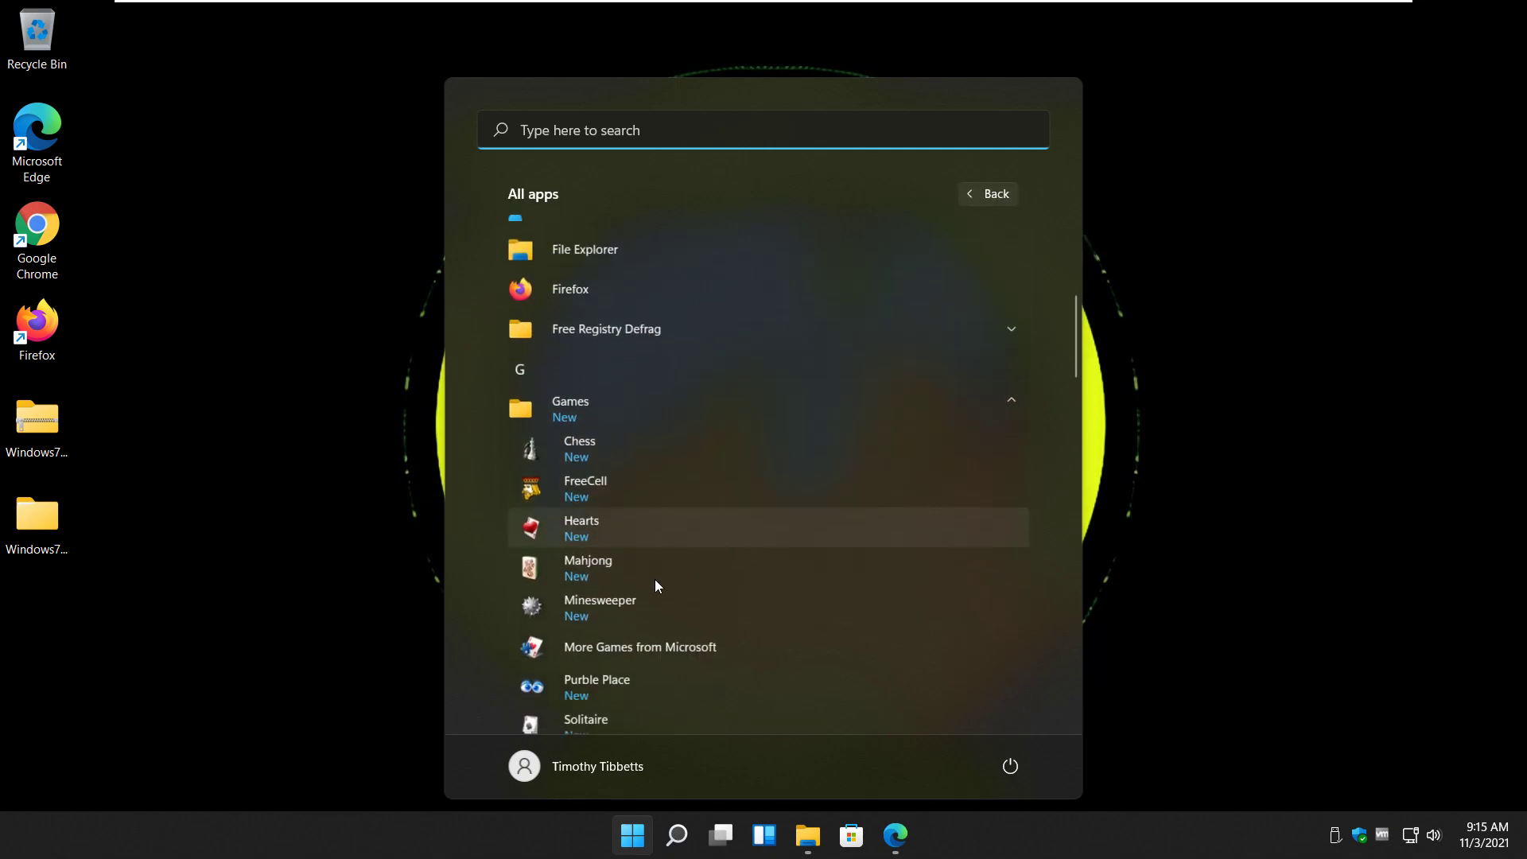
right_click(654, 446)
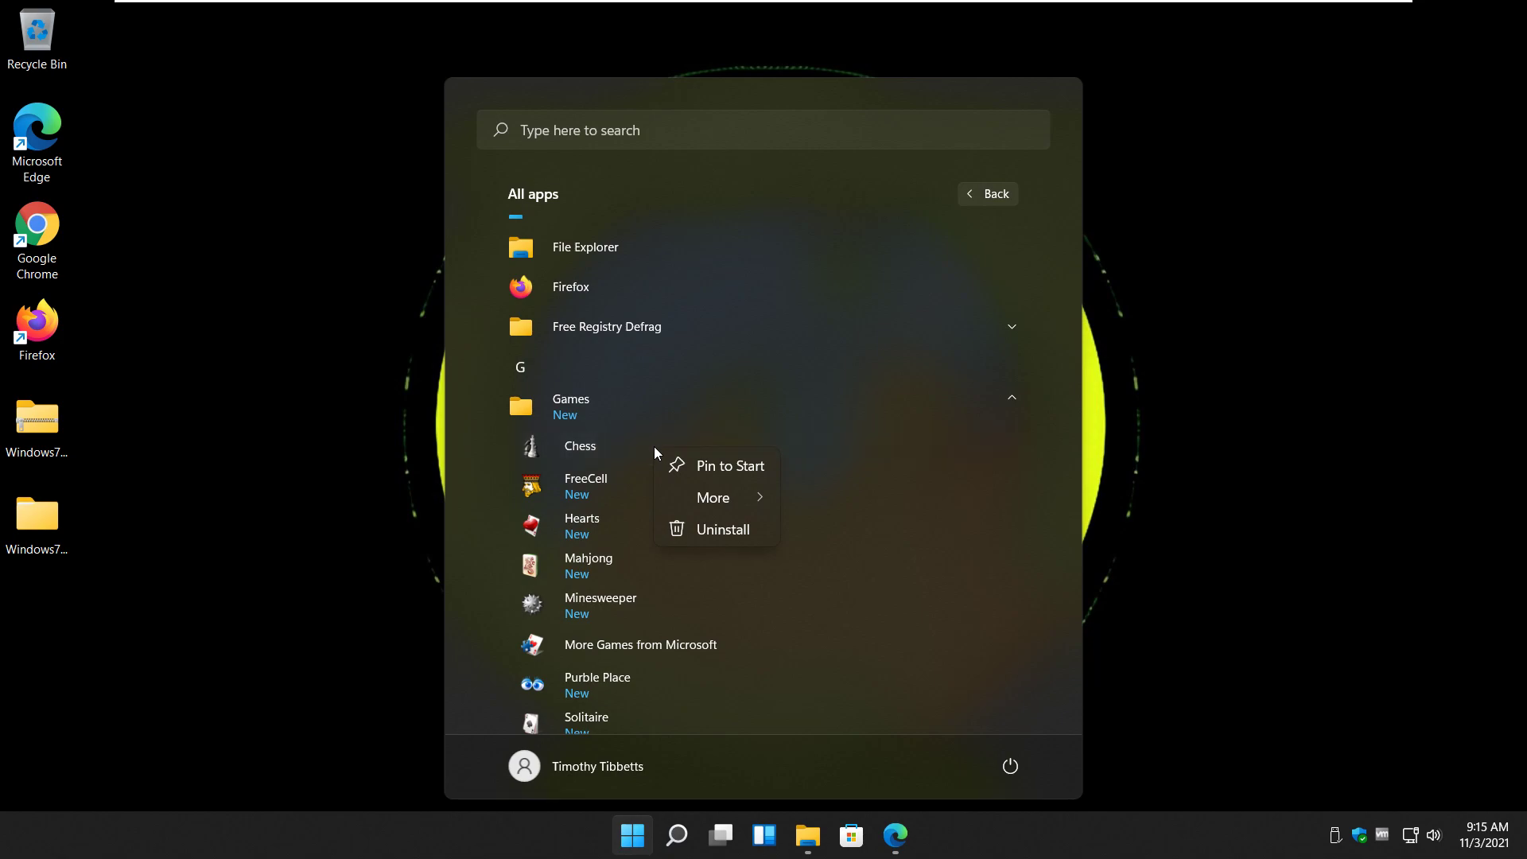
mouse_move(725, 498)
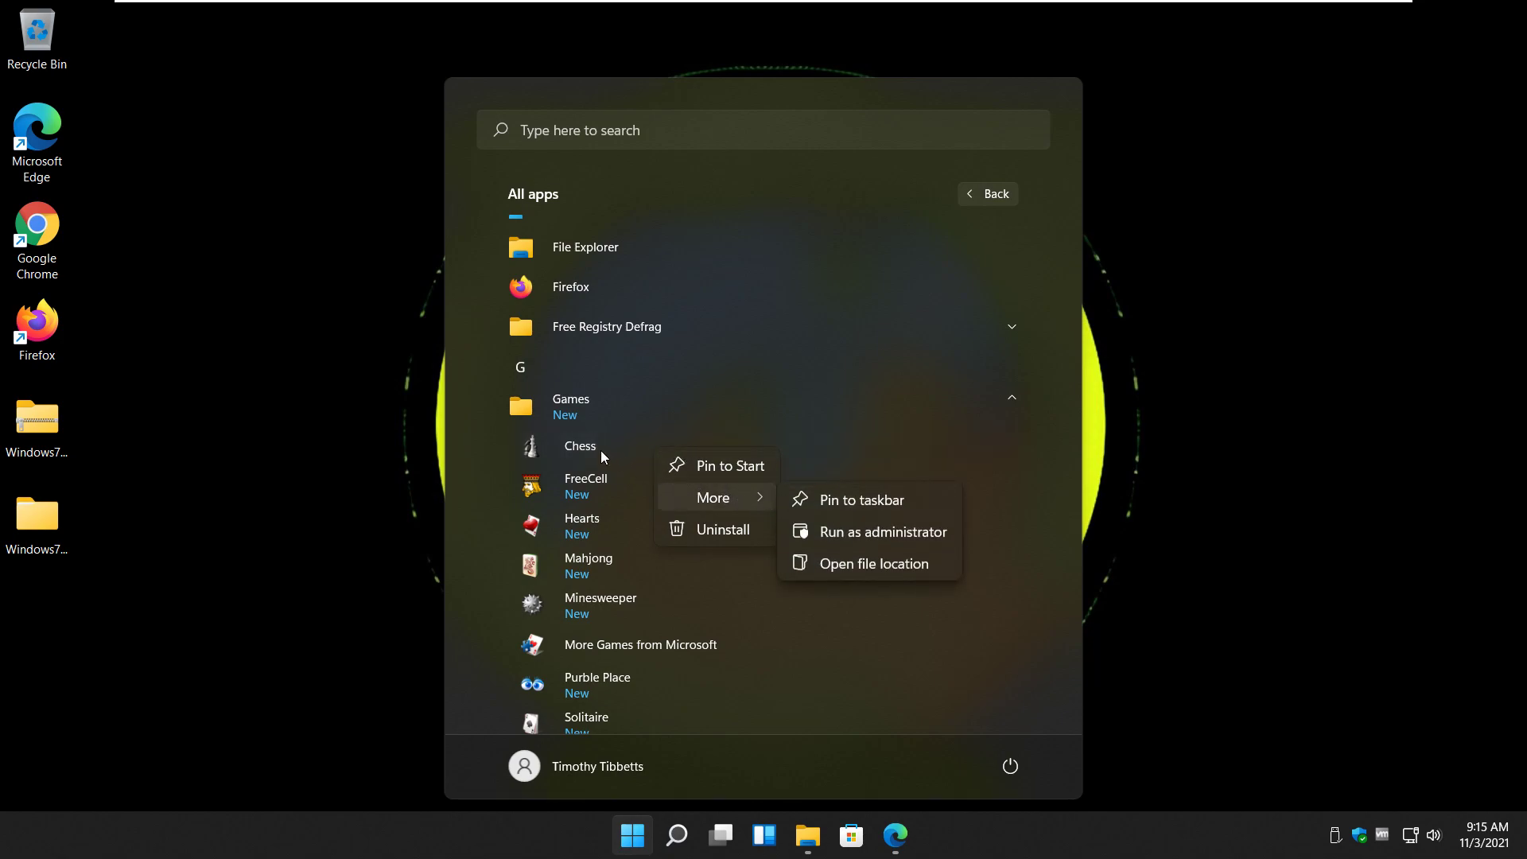
click(832, 344)
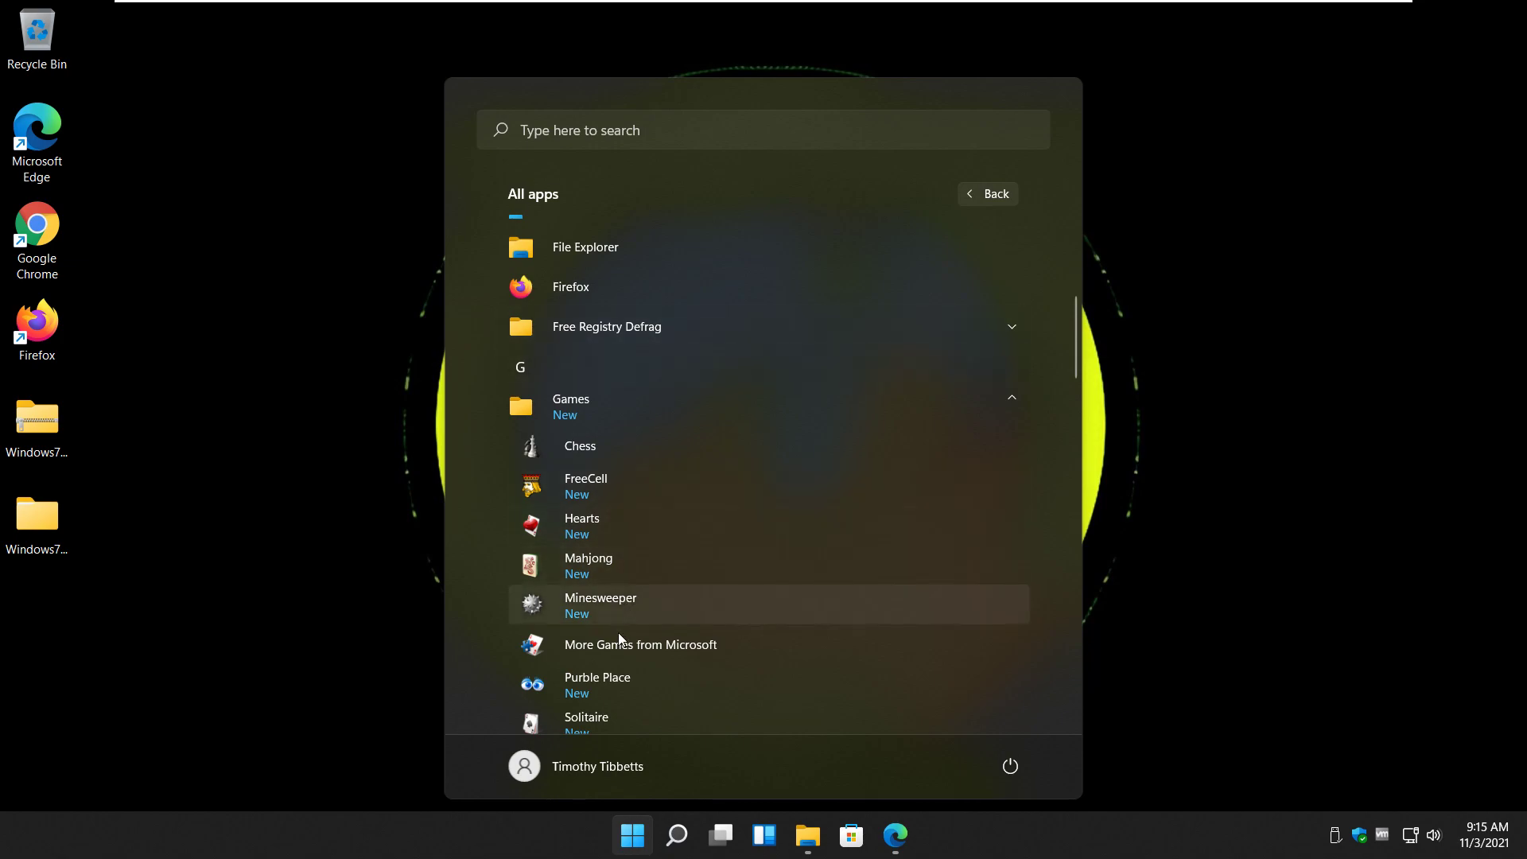
scroll(628, 648, down, 3)
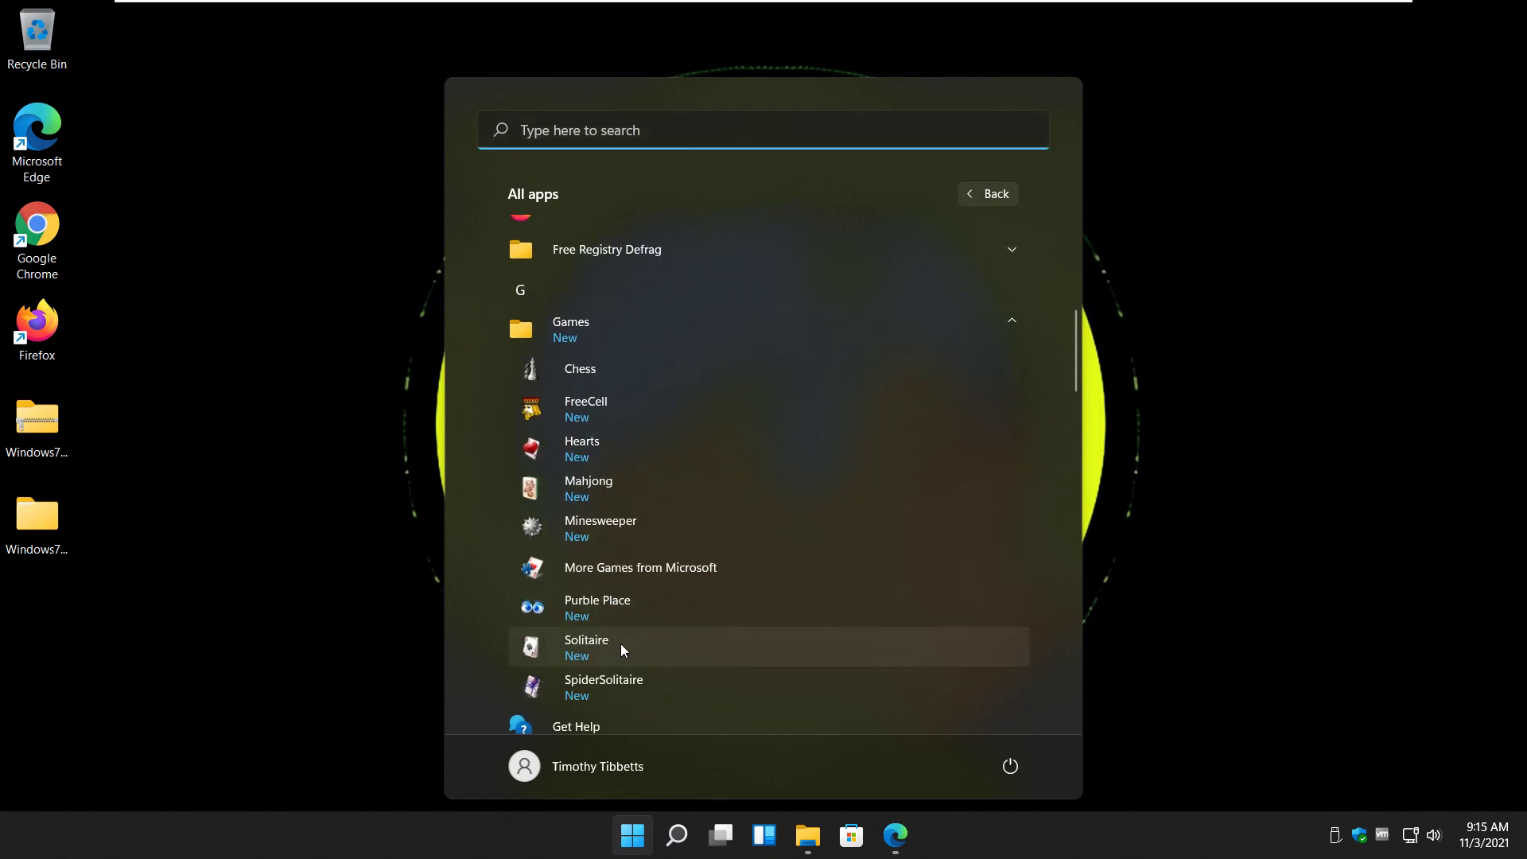
Step: Pin Solitaire to both Start and the taskbar
right_click(639, 573)
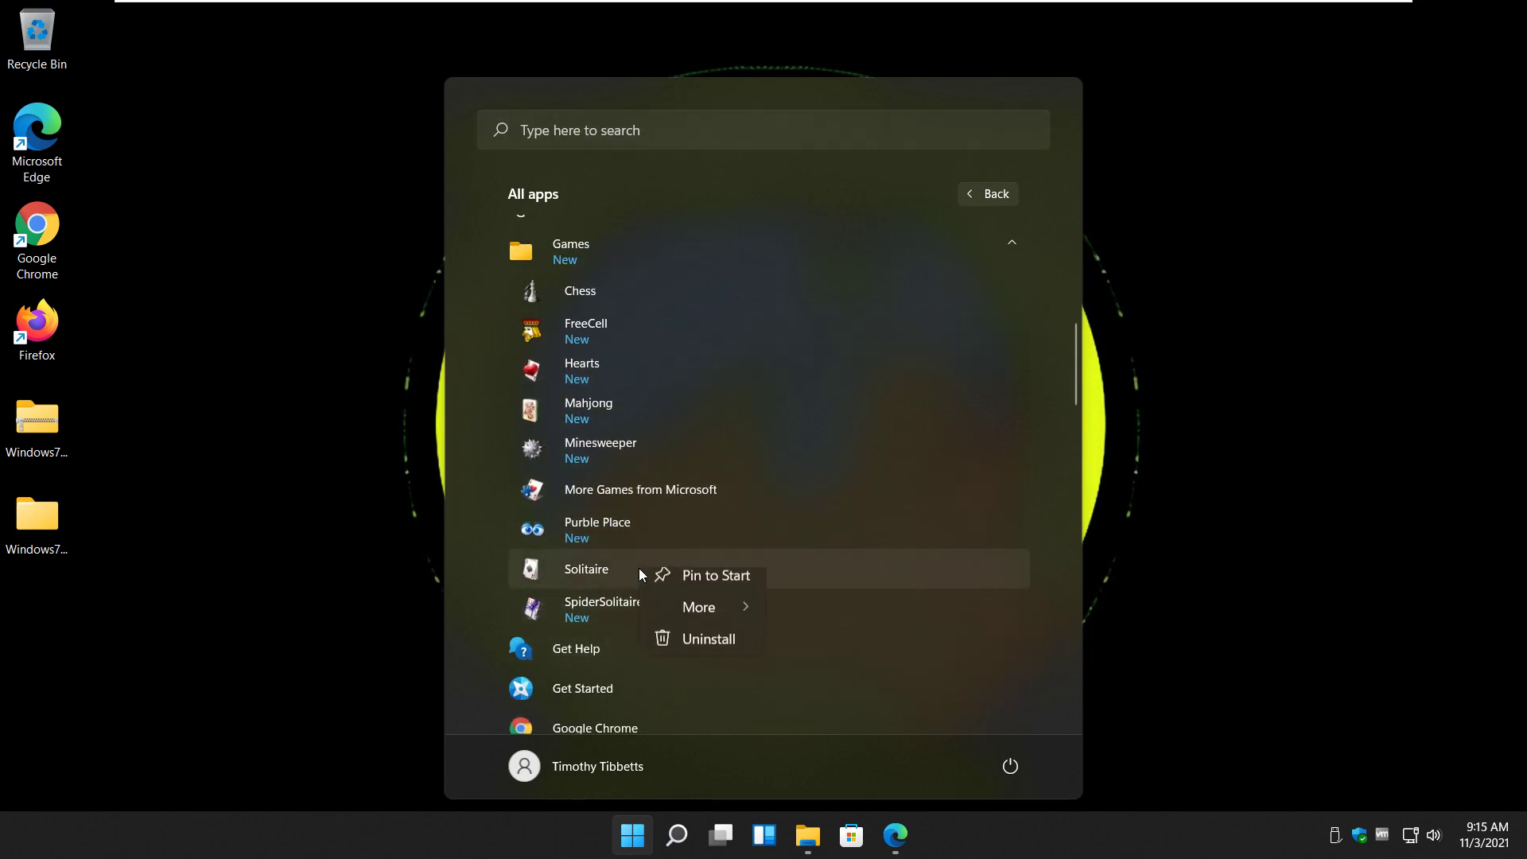
click(706, 587)
right_click(604, 569)
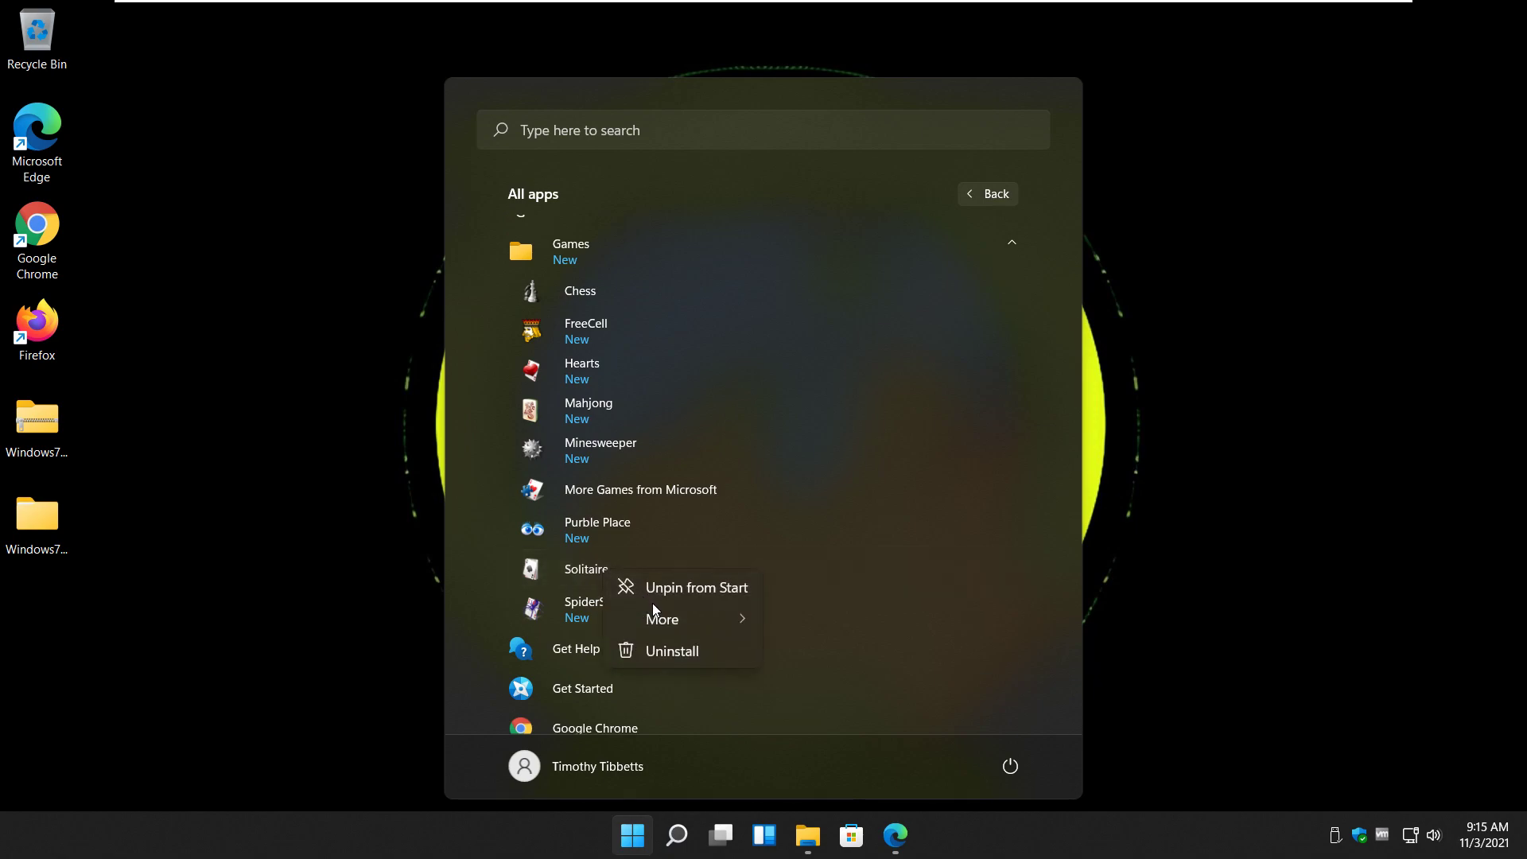
mouse_move(672, 622)
click(806, 628)
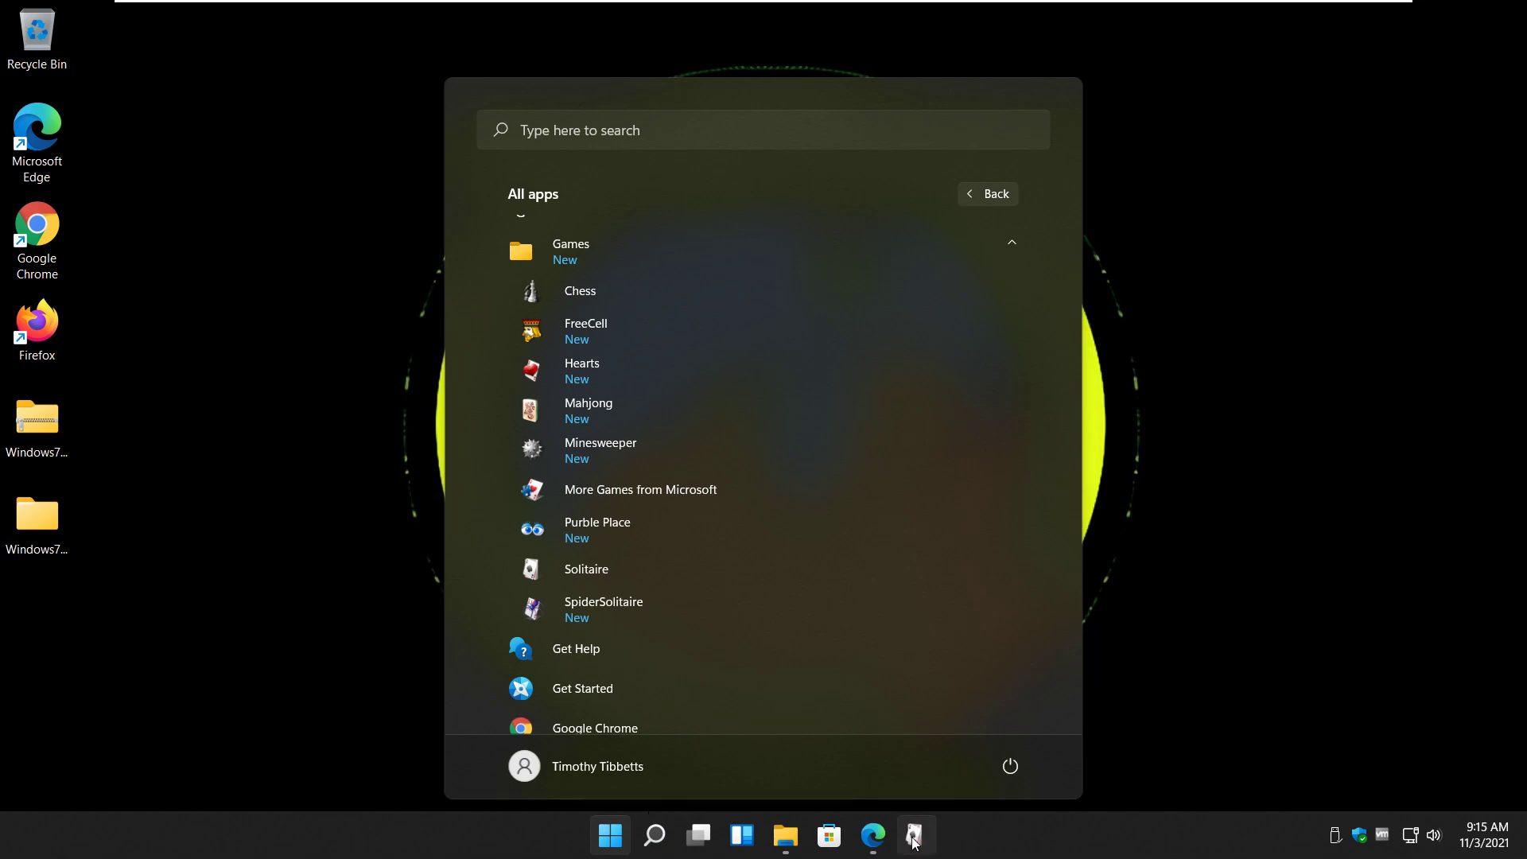
click(617, 845)
Step: Launch Microsoft Solitaire Collection, close it, and restore the MajorGeeks download page in Edge
click(618, 844)
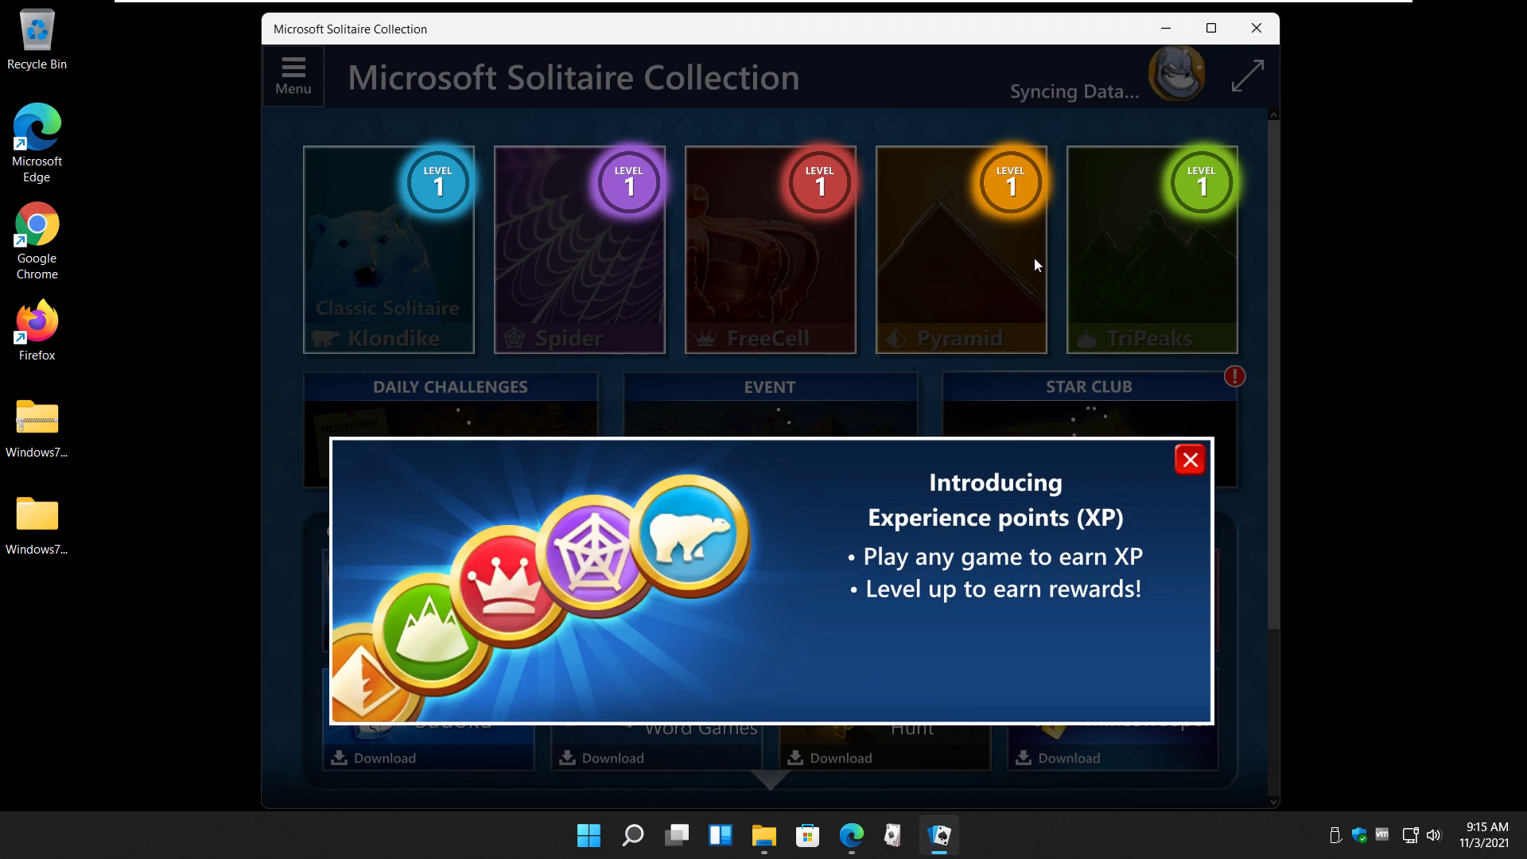
click(1265, 29)
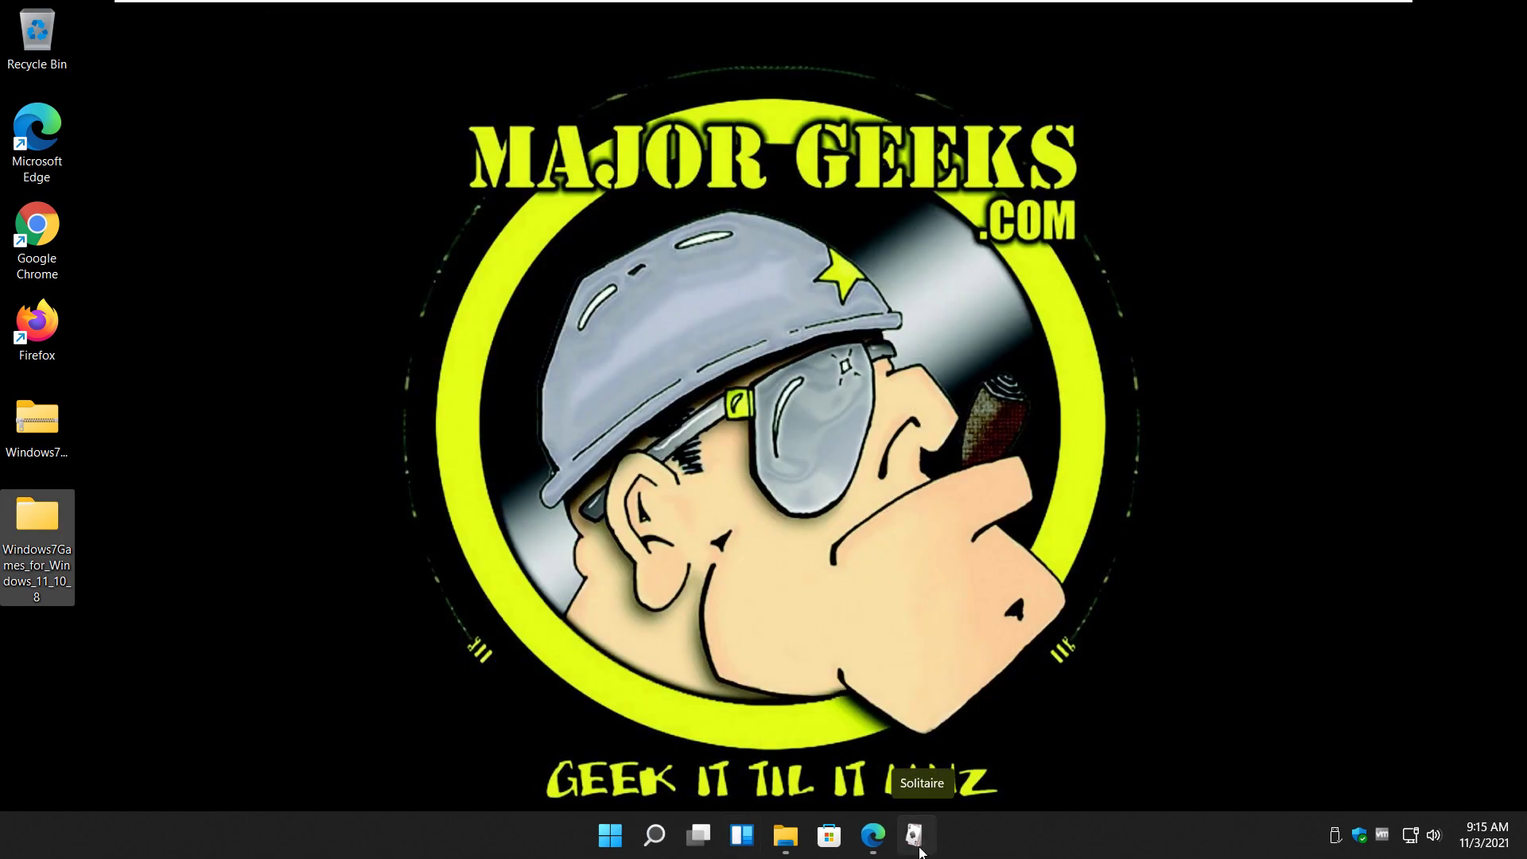
click(874, 837)
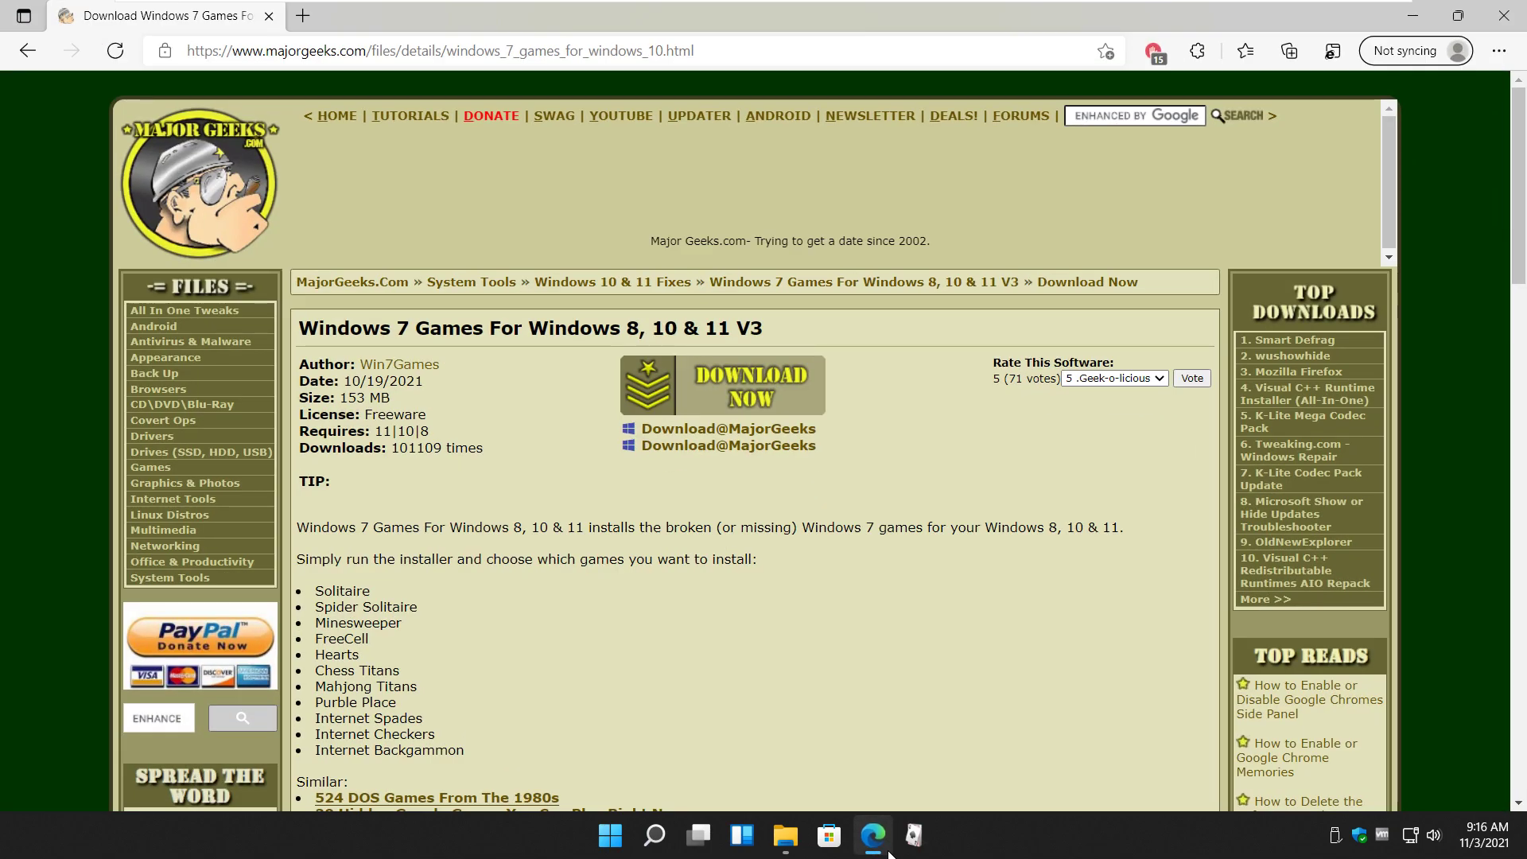
Step: Open Settings from Start and go to Apps > Apps & features
click(610, 836)
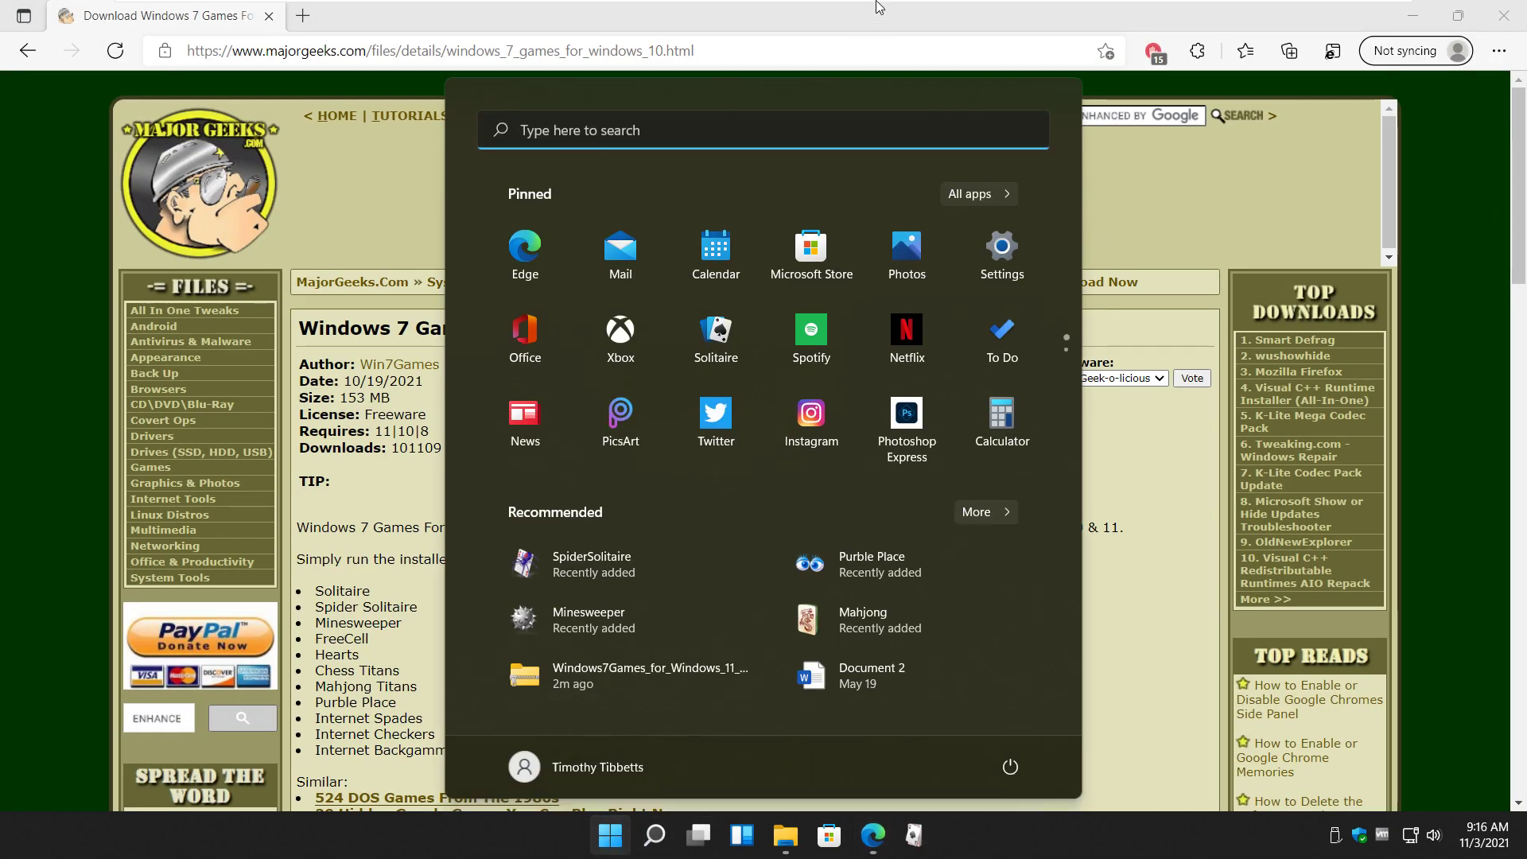
click(995, 259)
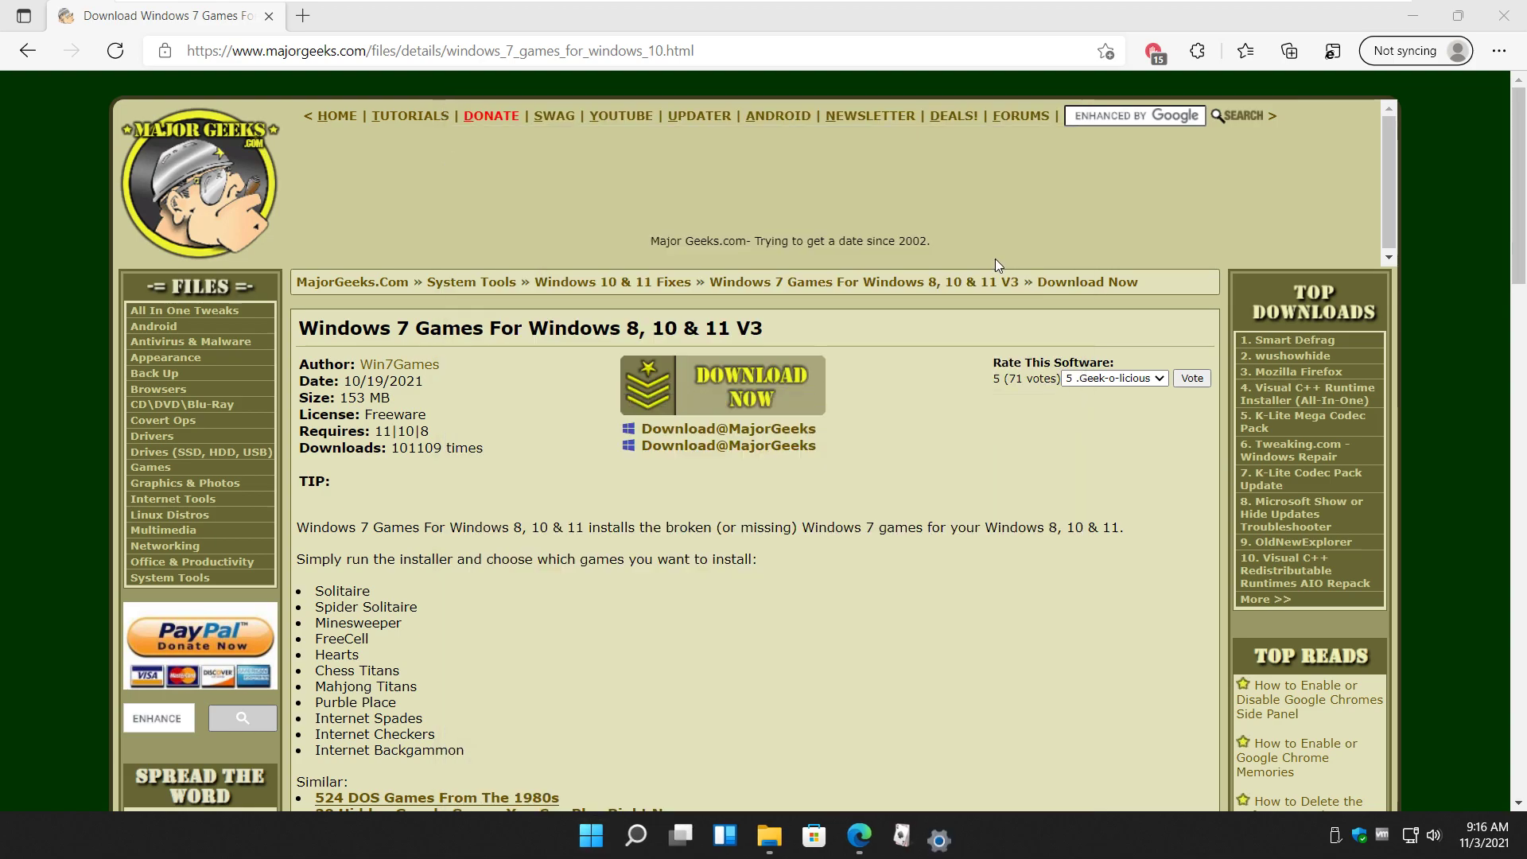
click(390, 498)
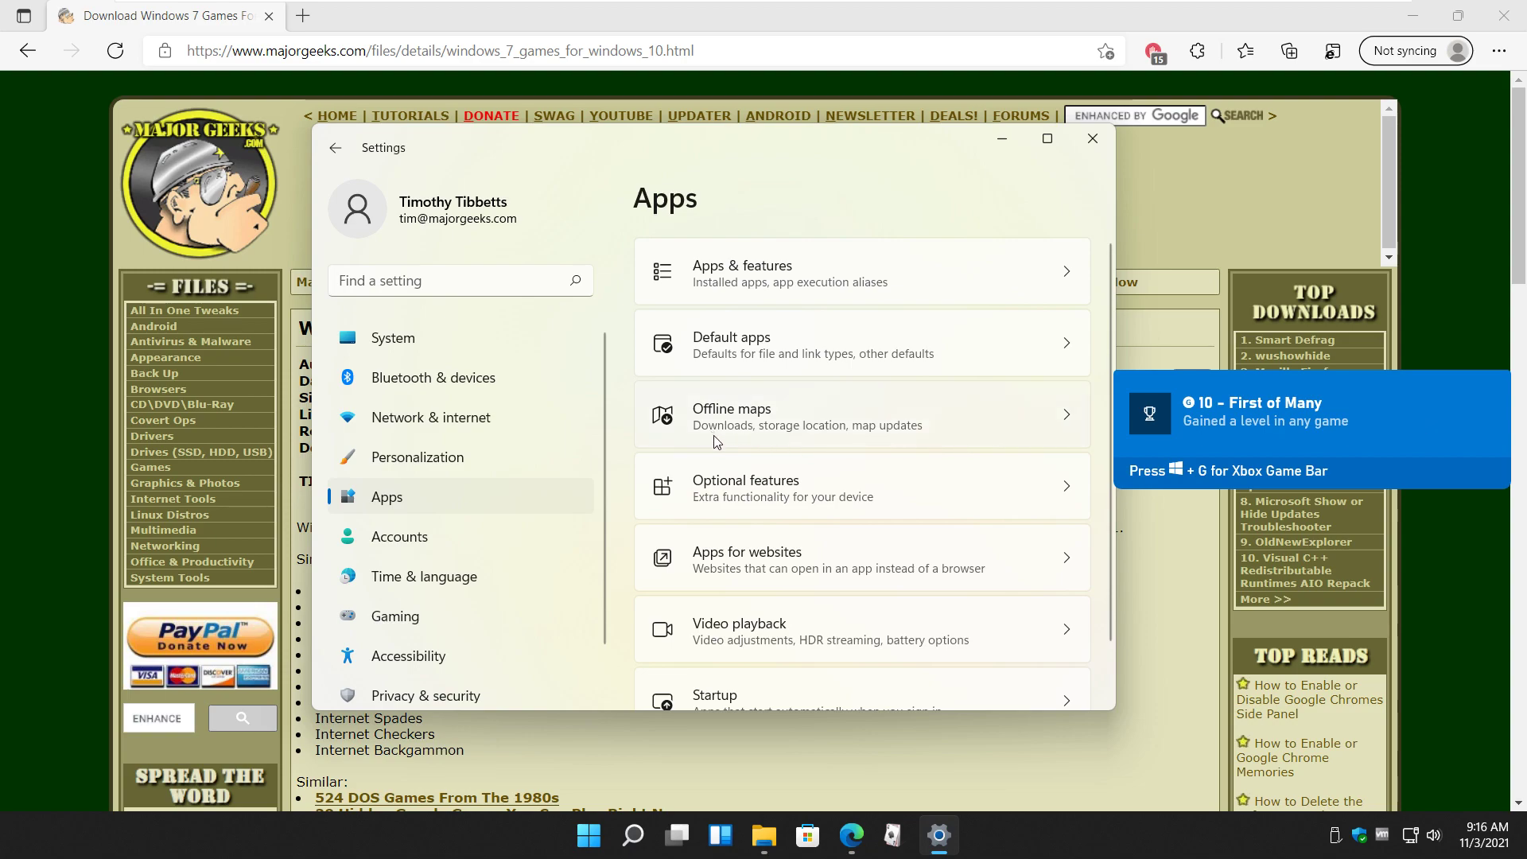
scroll(701, 405, down, 1)
scroll(716, 334, up, 1)
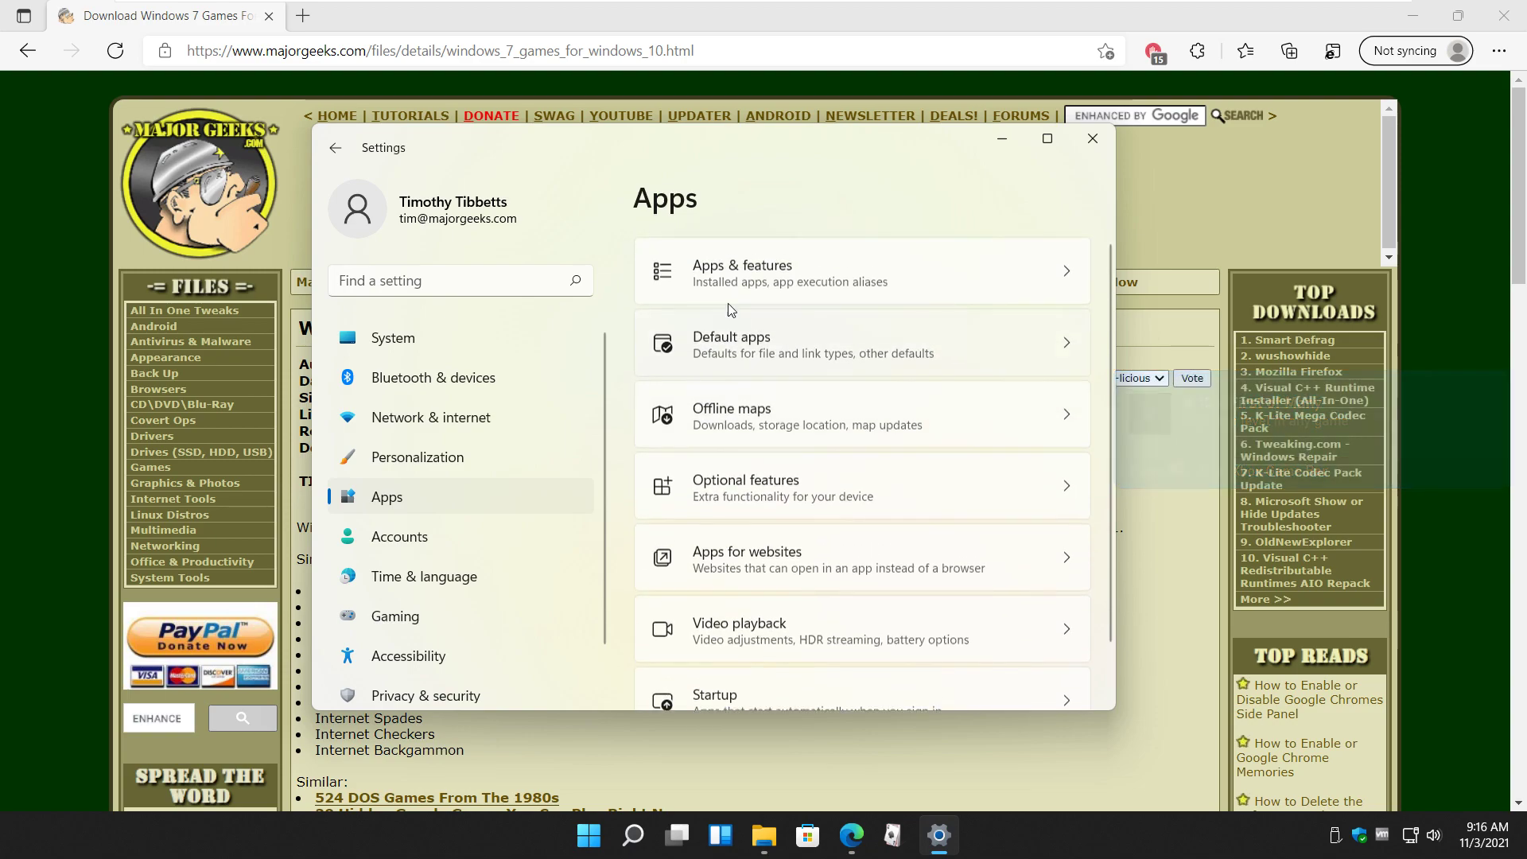
click(730, 274)
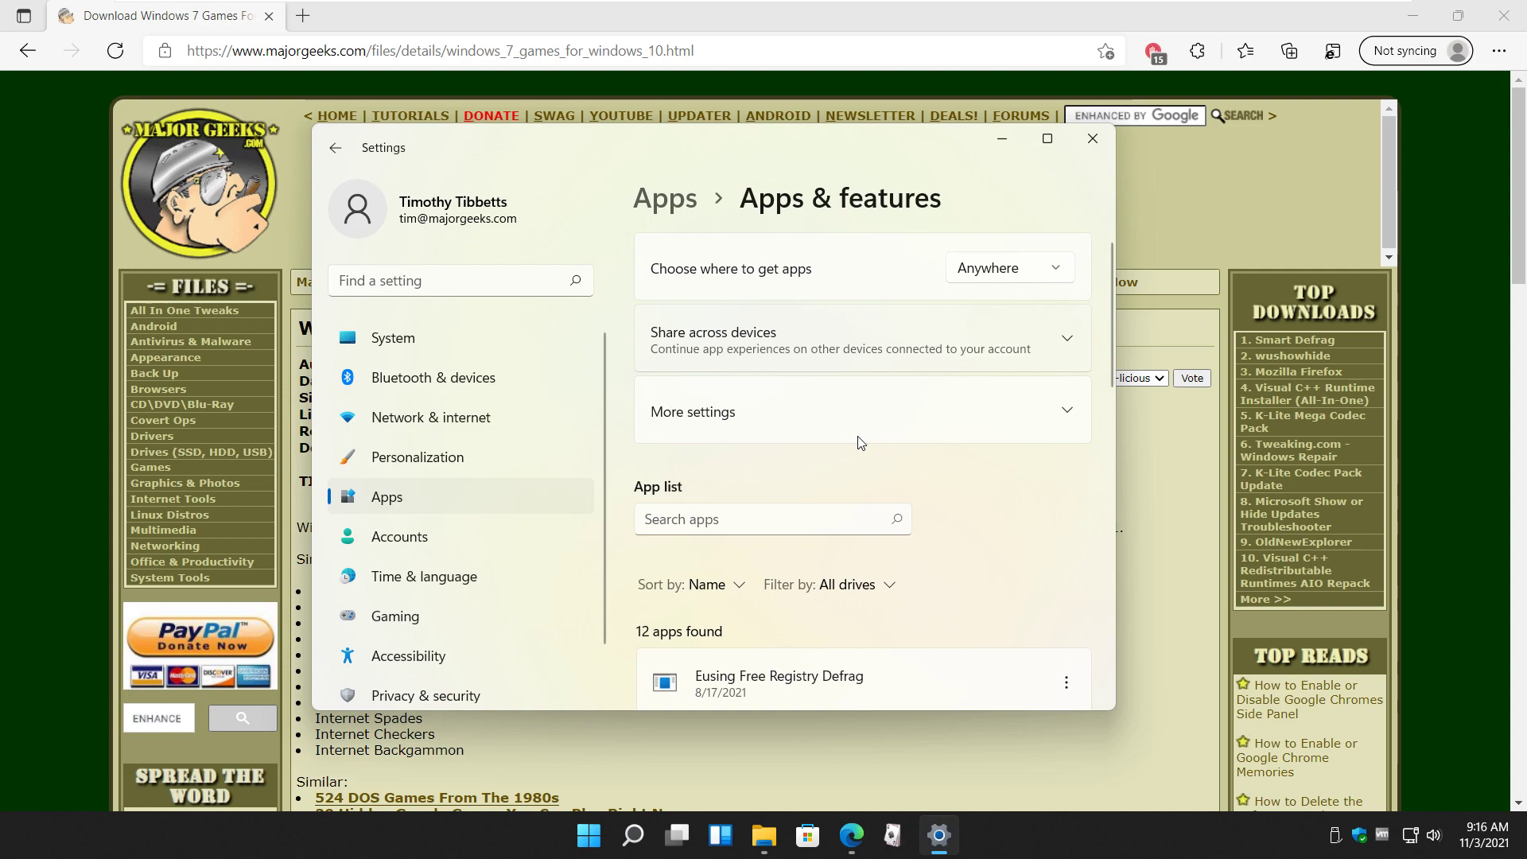
Step: Find Windows 7 Games for Windows 11, 10 and 8, show its uninstall menu, then close Settings
scroll(875, 461, down, 5)
scroll(819, 521, down, 2)
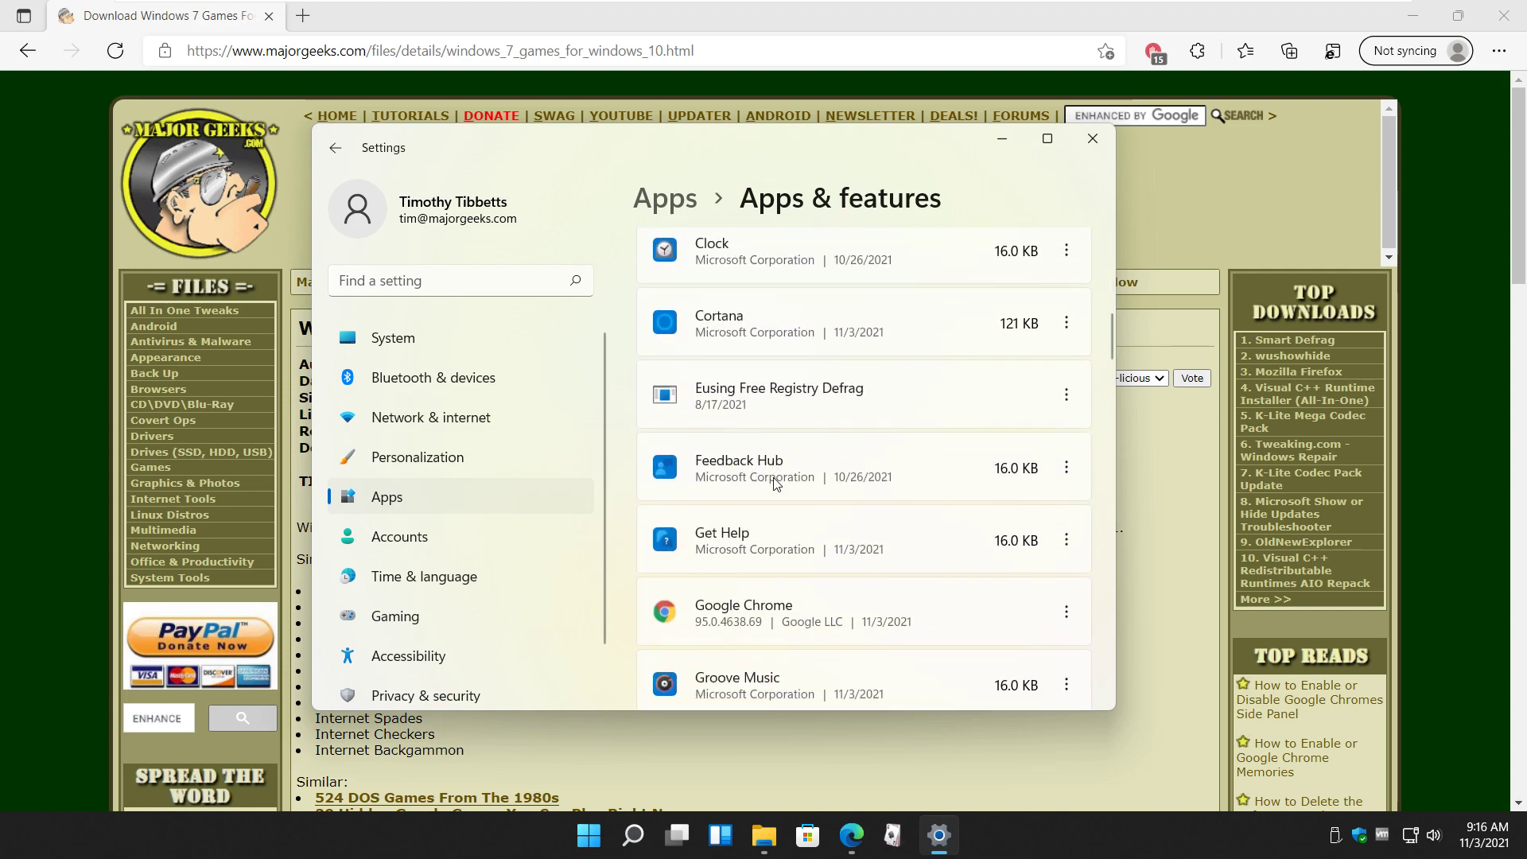
scroll(775, 482, down, 8)
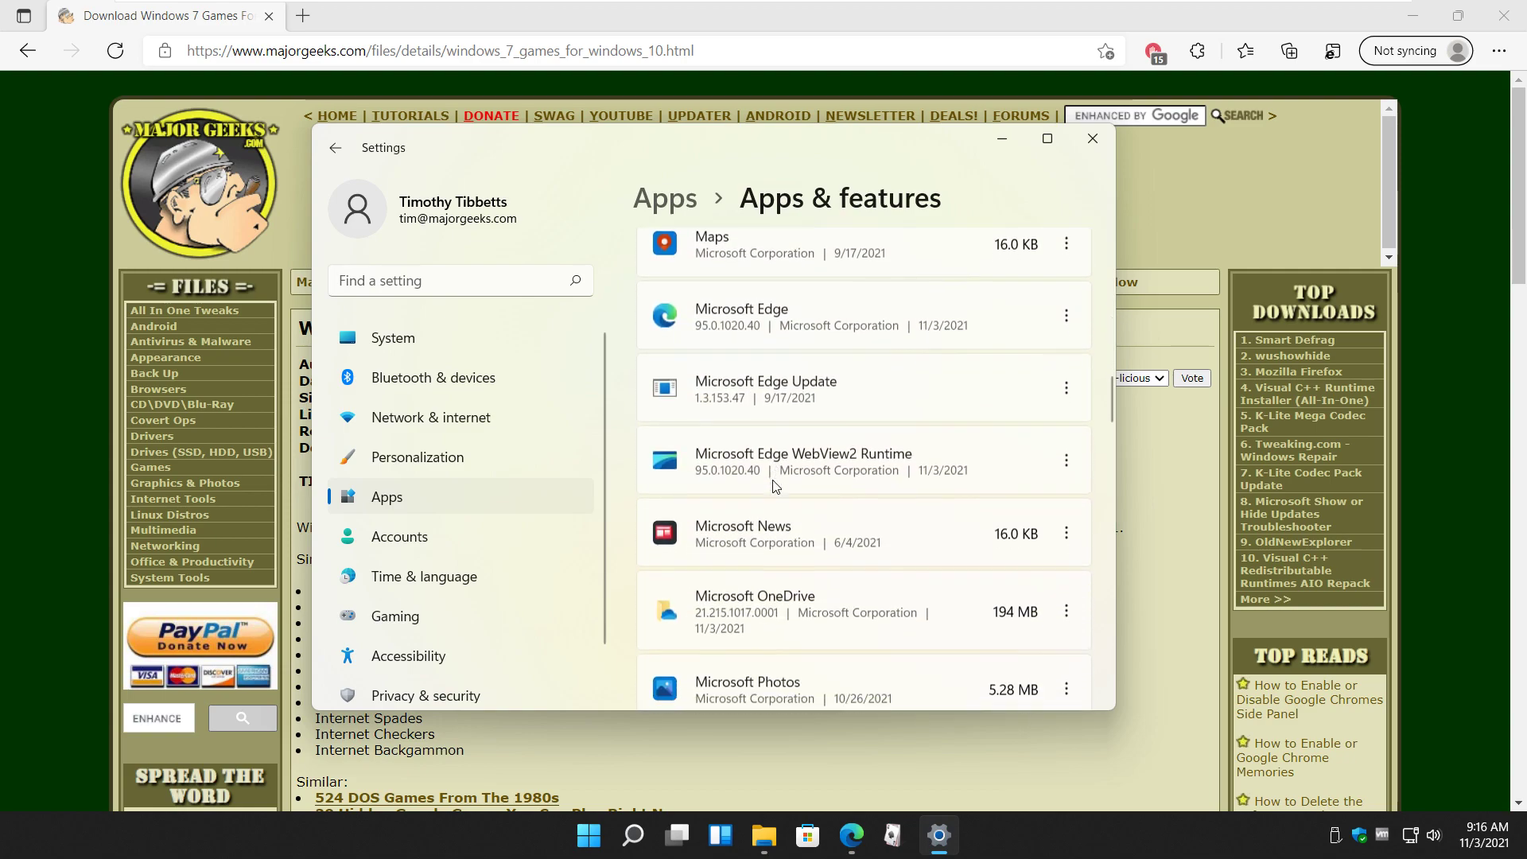
scroll(775, 487, down, 5)
scroll(775, 485, down, 8)
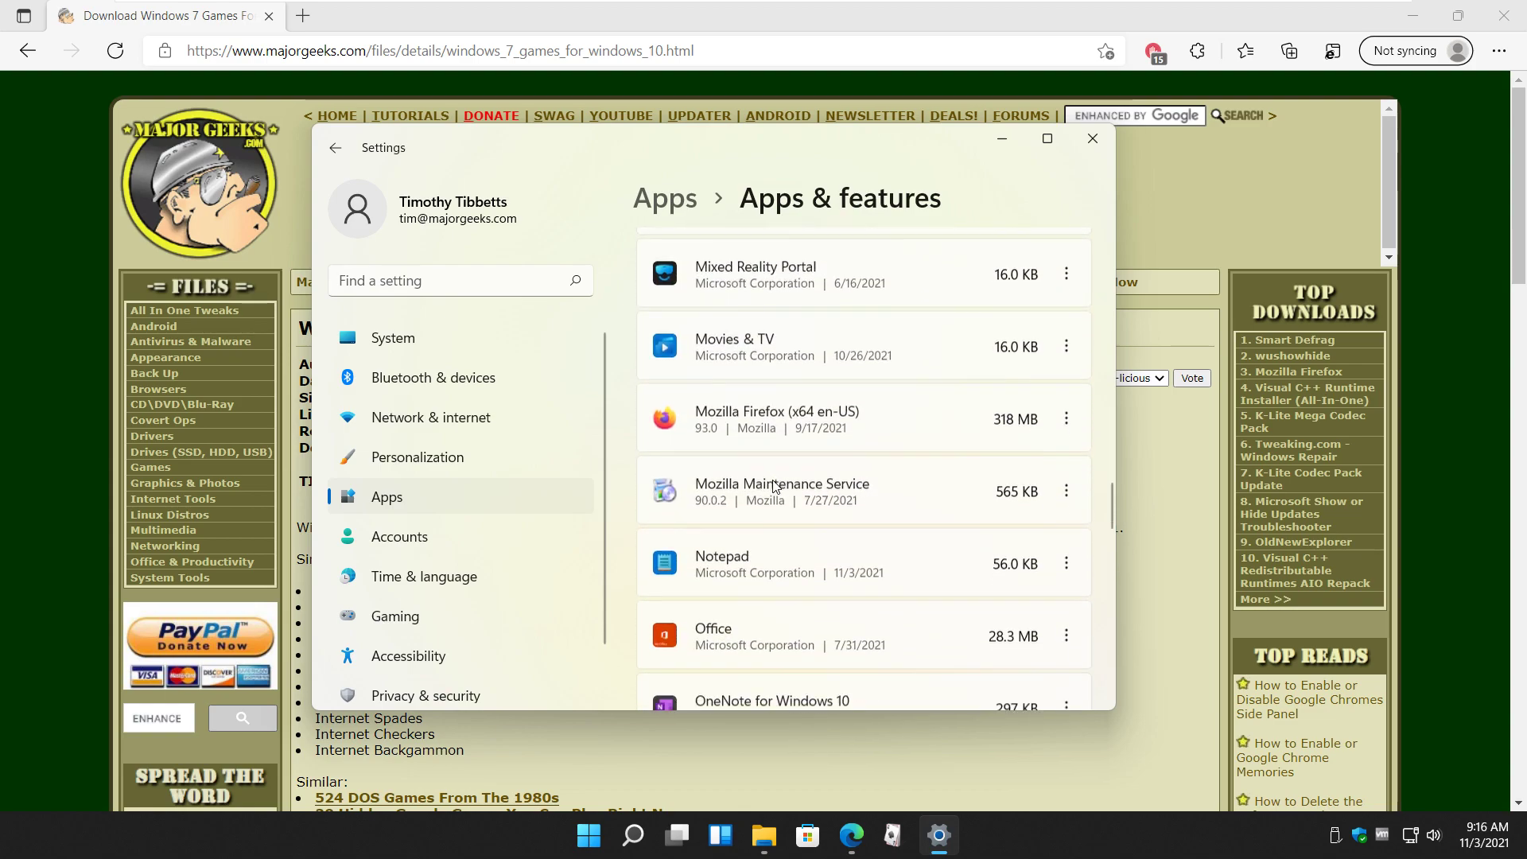
scroll(775, 486, down, 7)
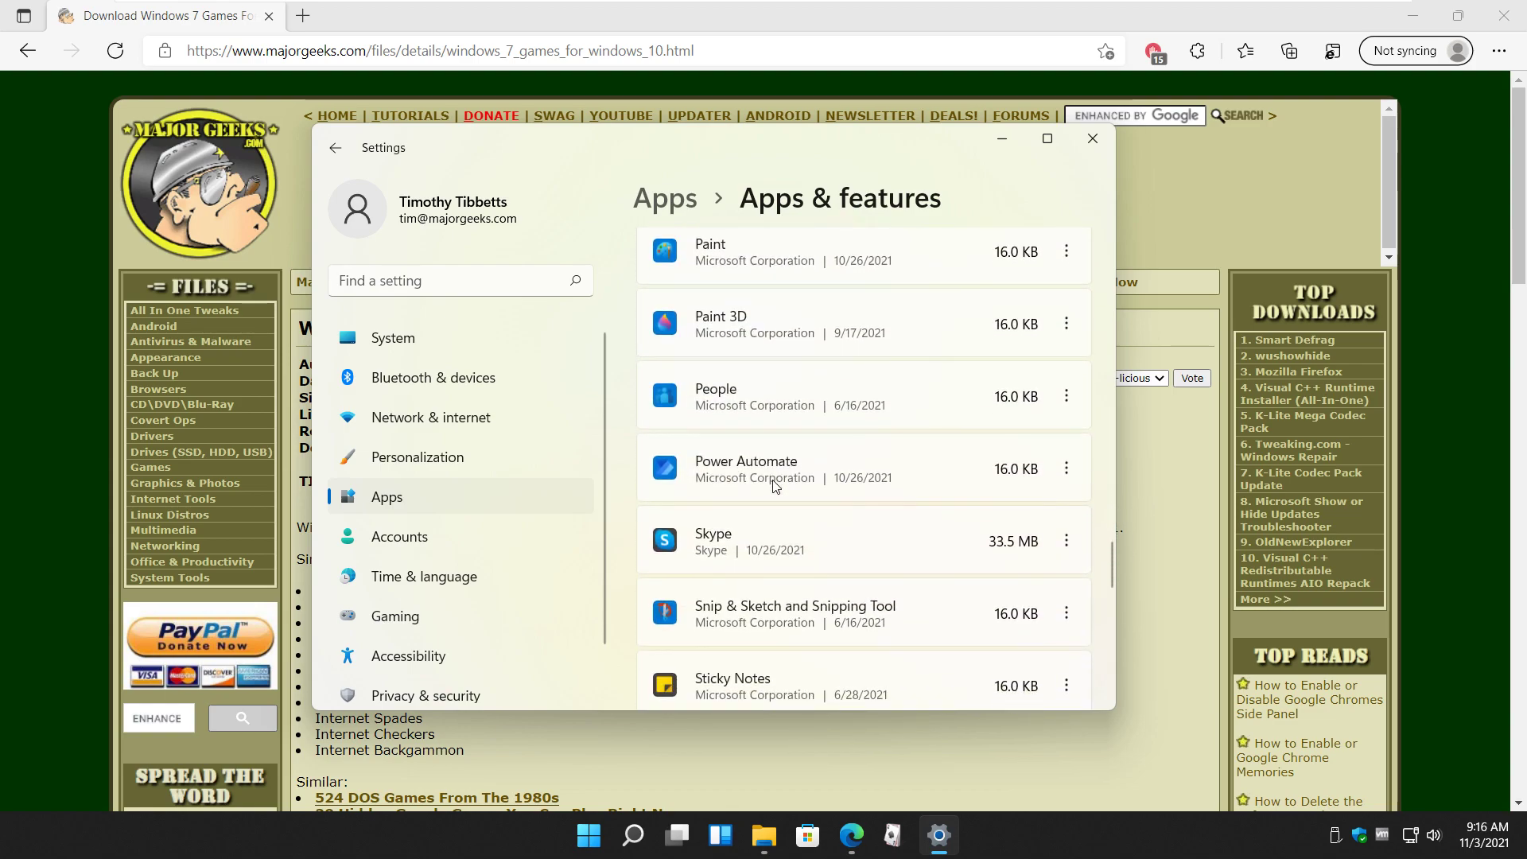
scroll(775, 487, down, 6)
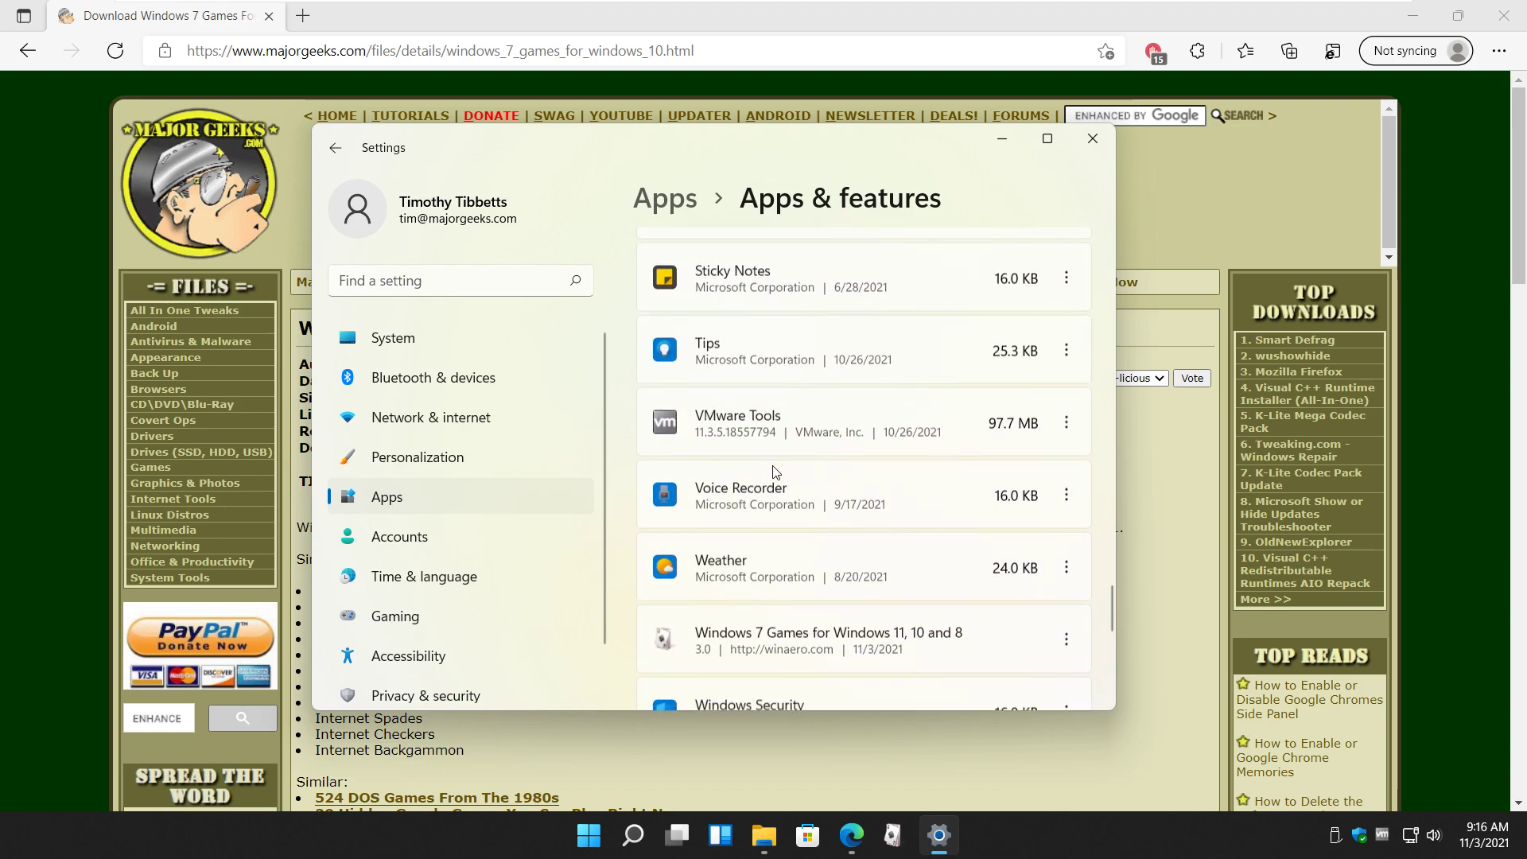
scroll(775, 470, down, 2)
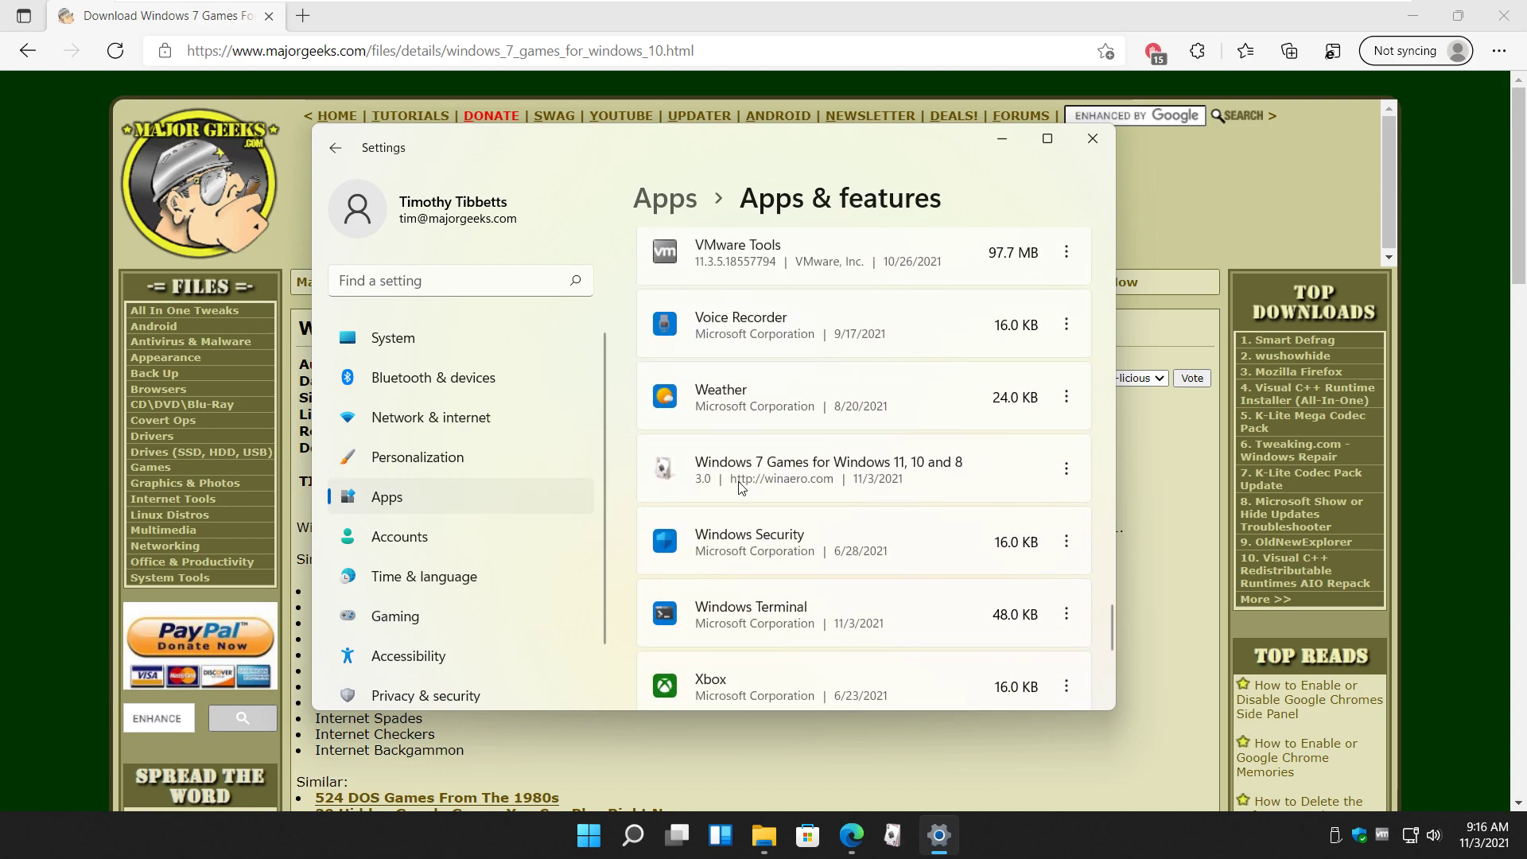
click(1066, 468)
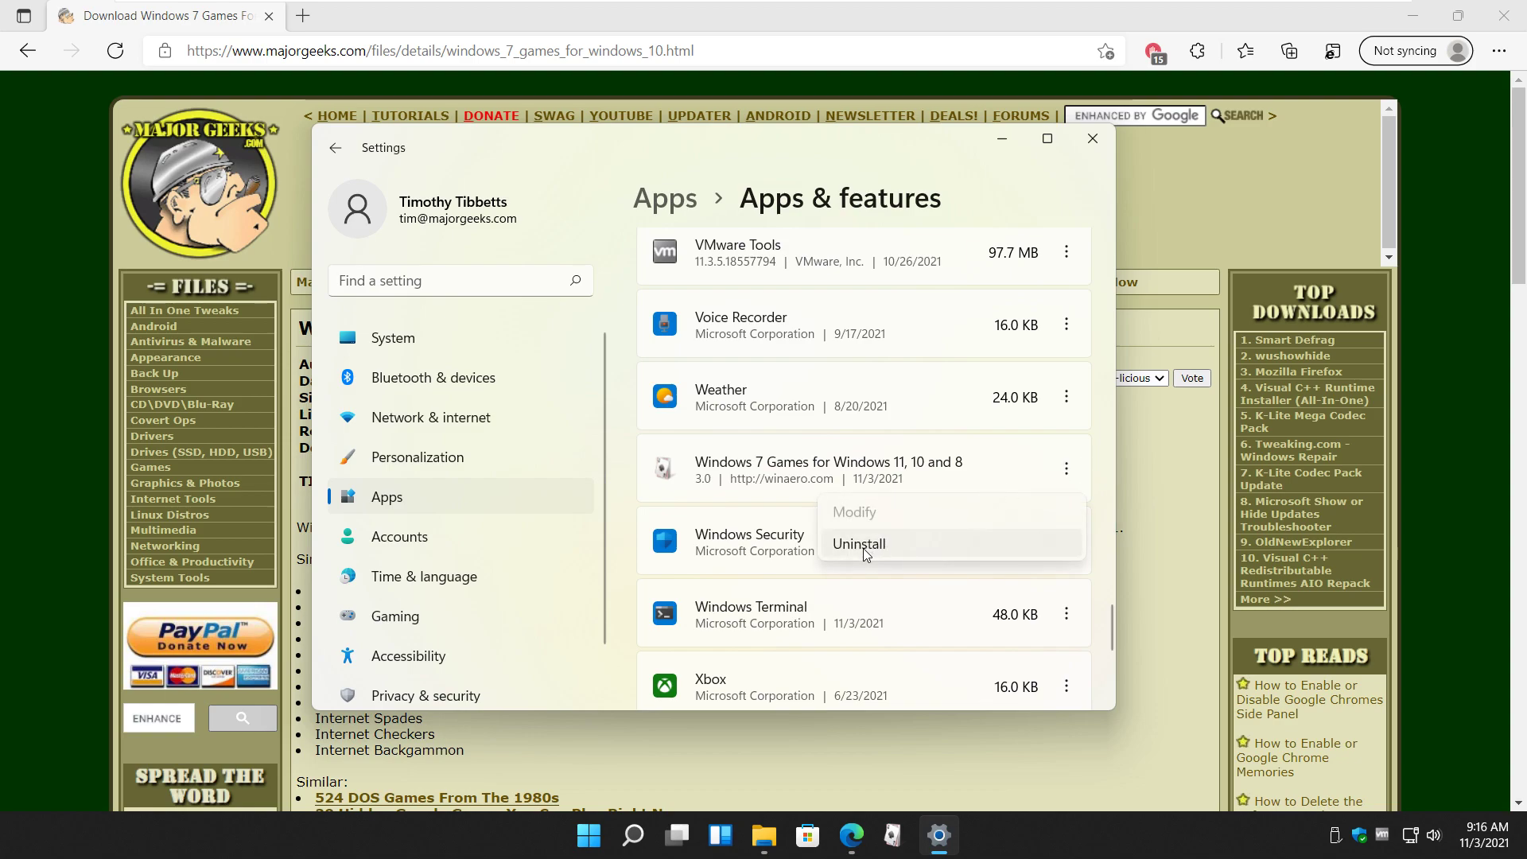
click(1093, 138)
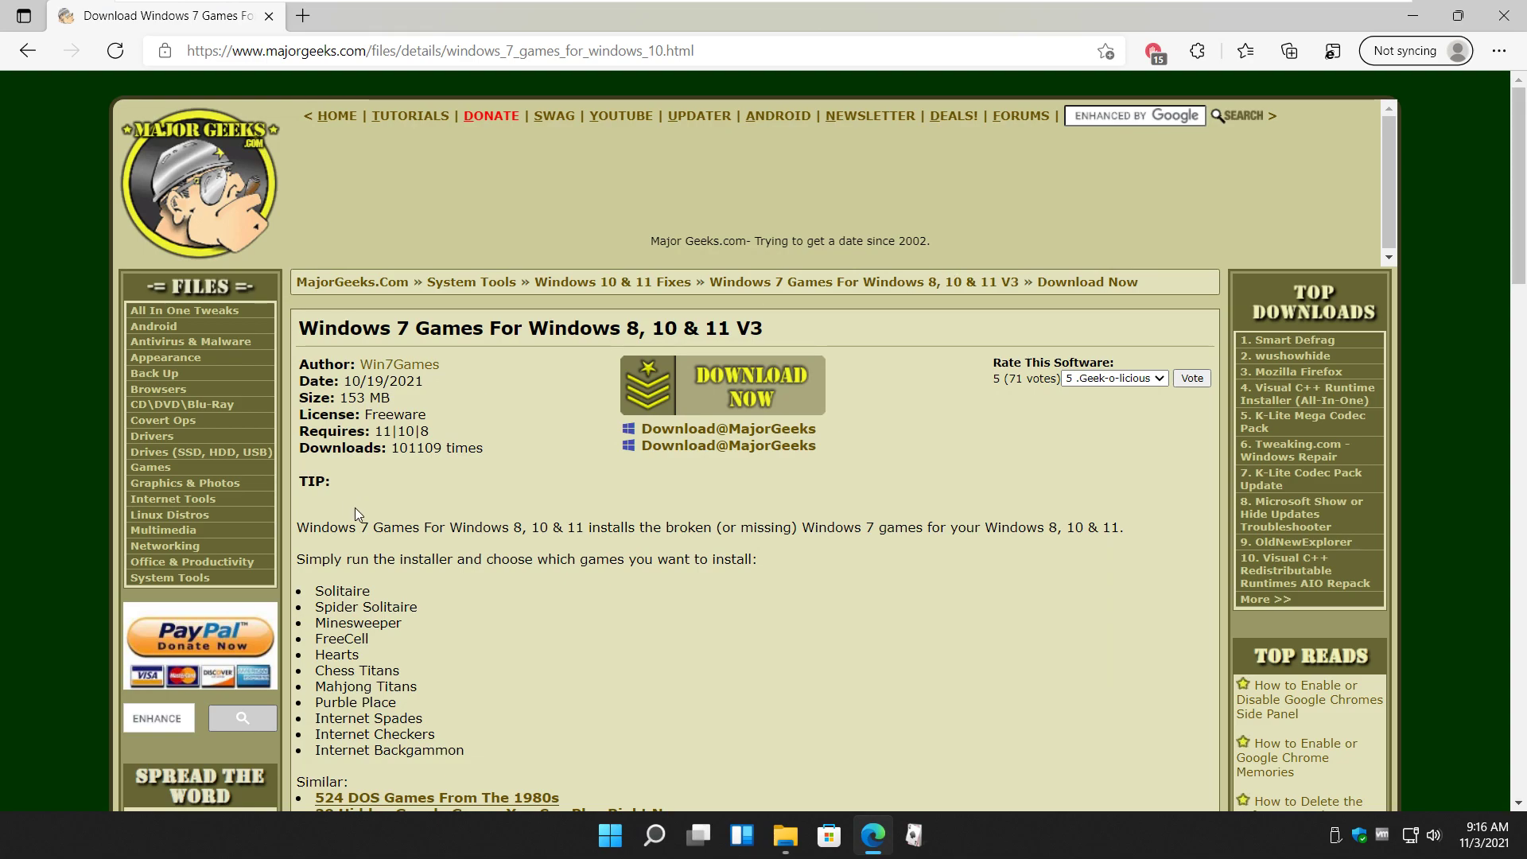